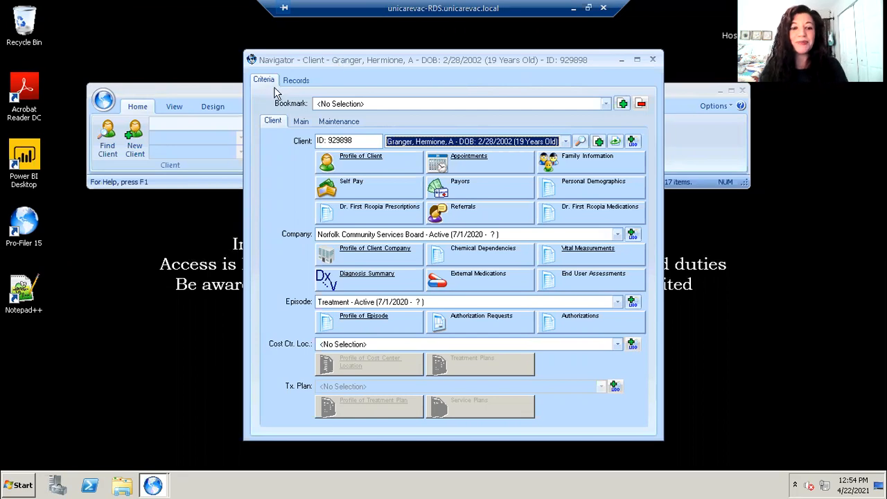
Step: Make the Bookmarks window visible, move it clear of the desktop edge, and widen it to show all its columns
left_click(211, 97)
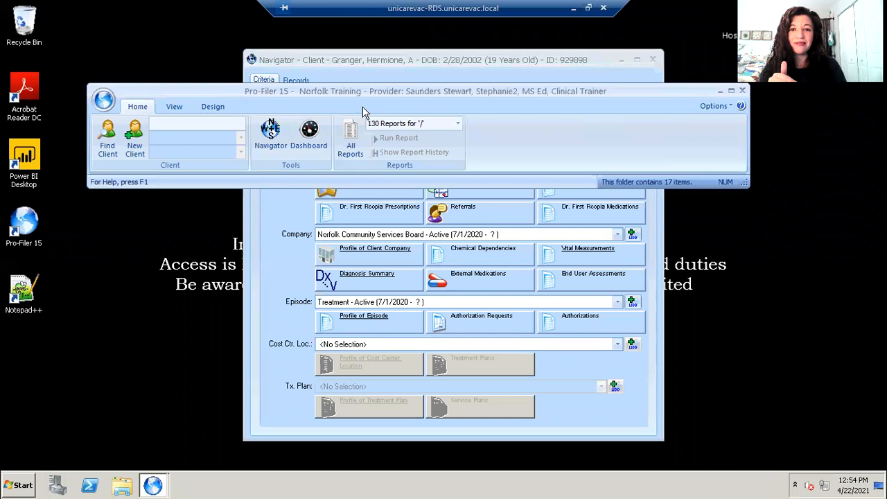
left_click(179, 111)
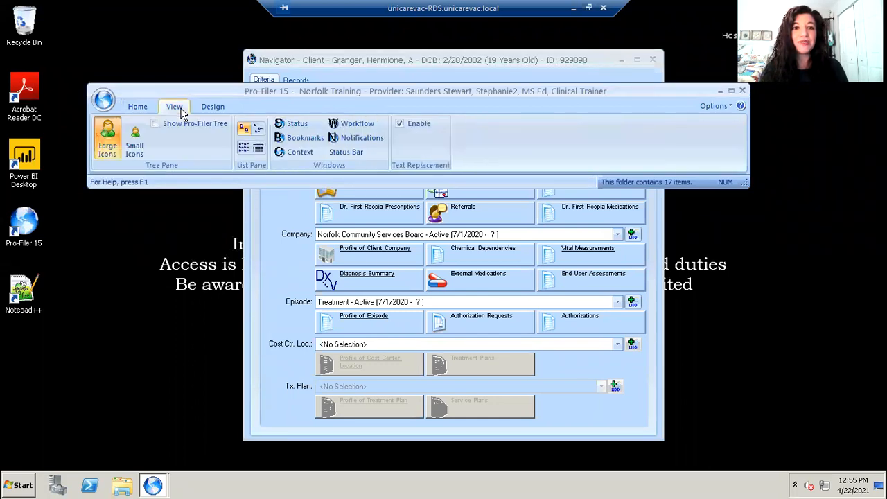
left_click(298, 140)
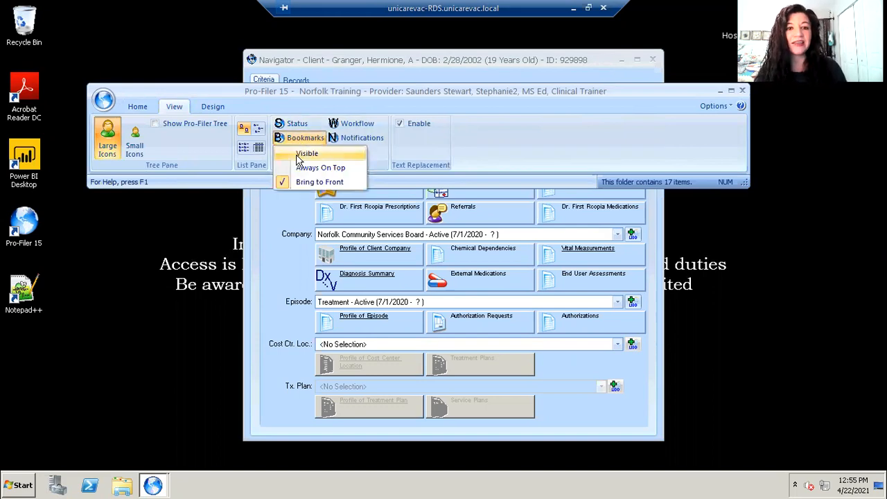
left_click(305, 154)
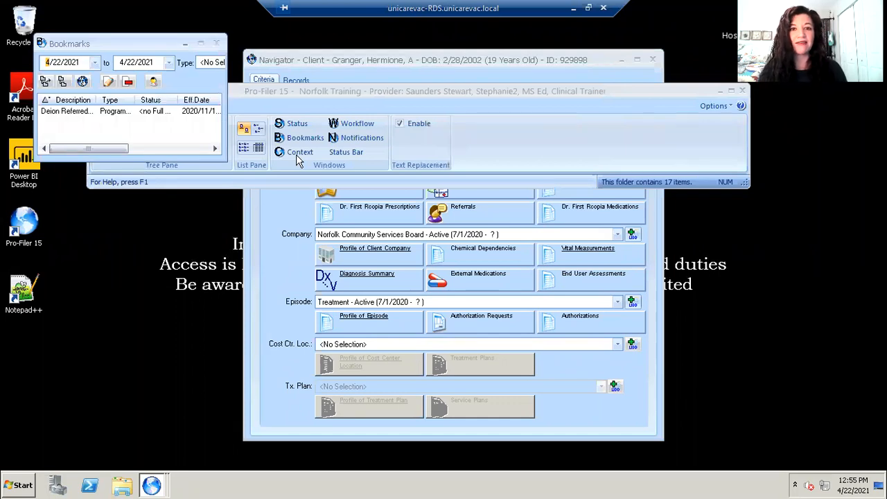
left_click(309, 80)
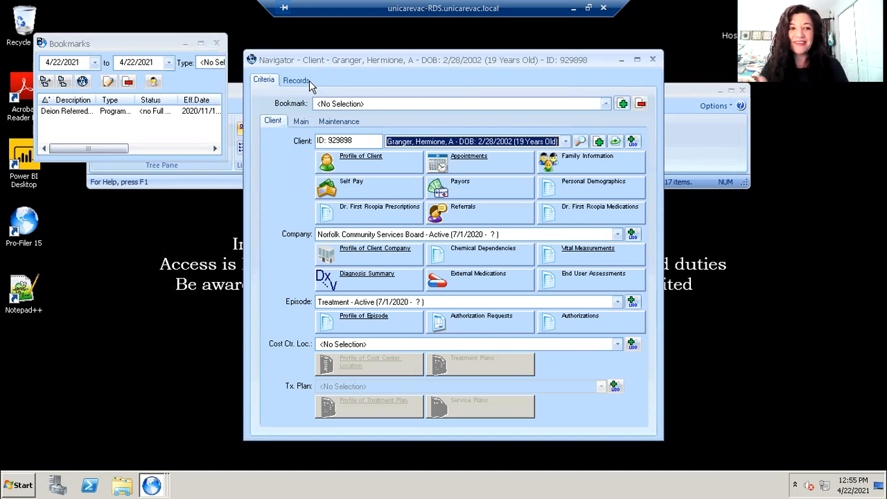
left_click_drag(112, 45, 166, 75)
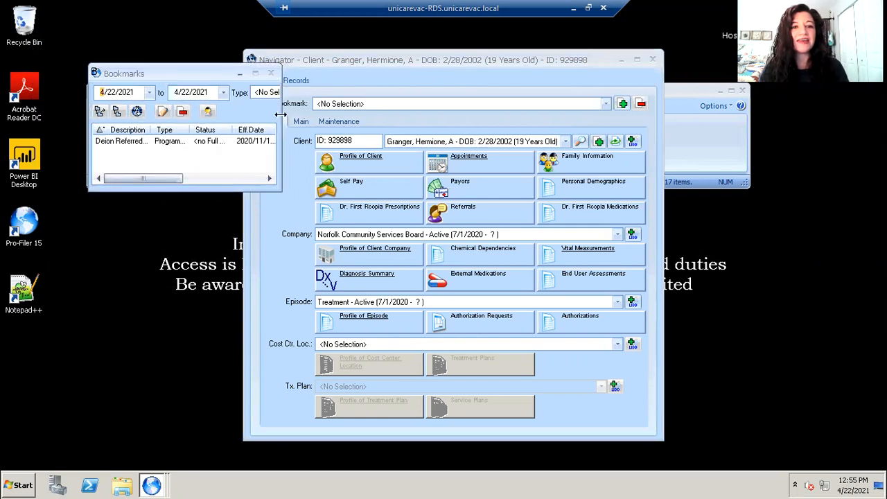
left_click_drag(280, 115, 370, 117)
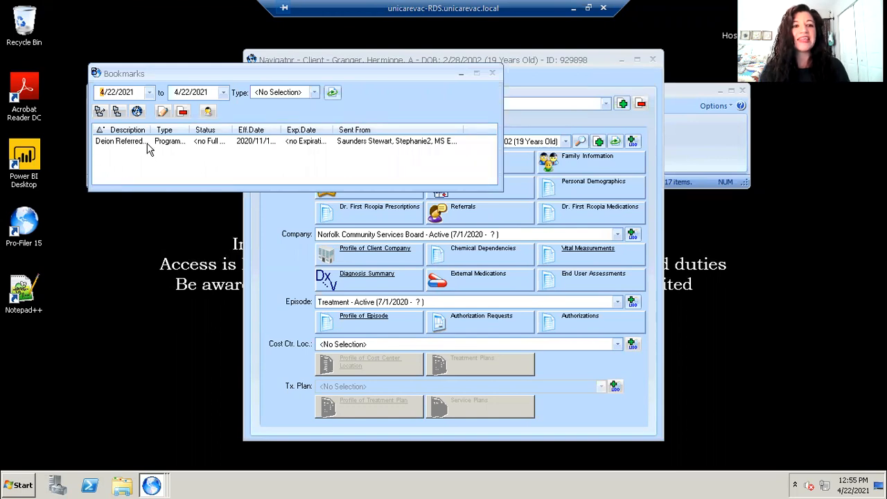
Step: Open the bookmarked program referral to OTP for review, then close it without saving along with its Navigator window
mouse_move(148, 149)
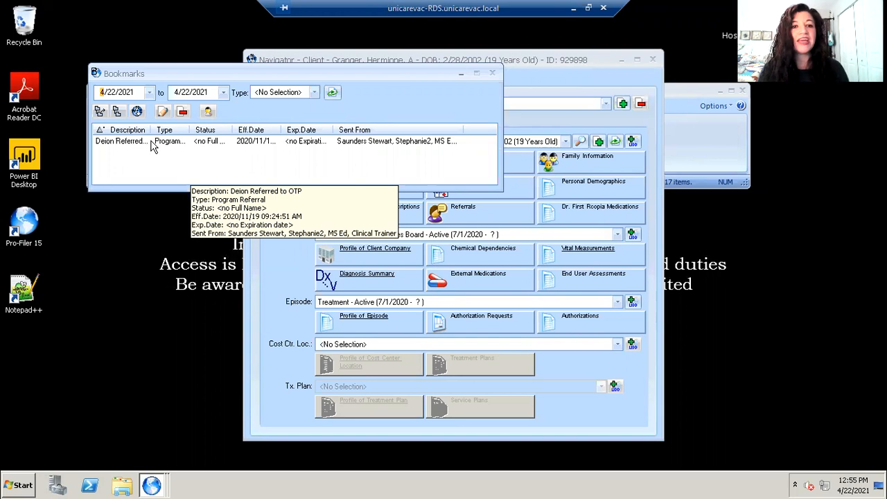
double_click(151, 141)
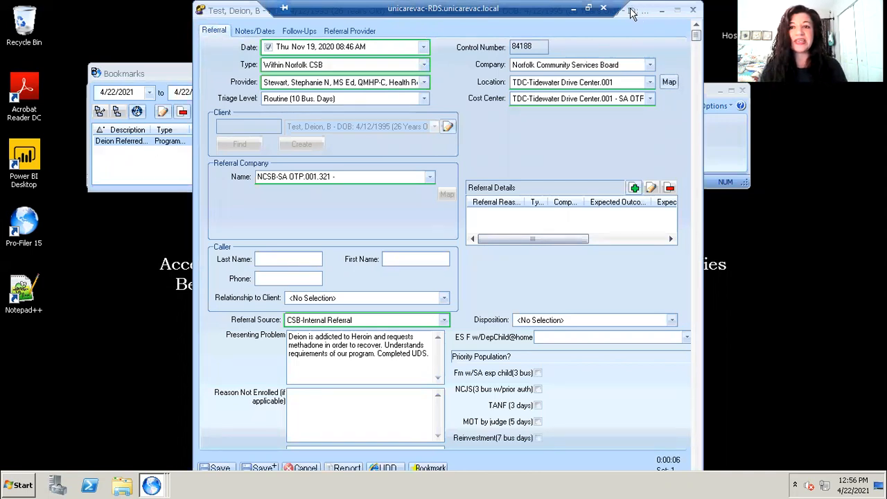
left_click_drag(630, 8, 630, 30)
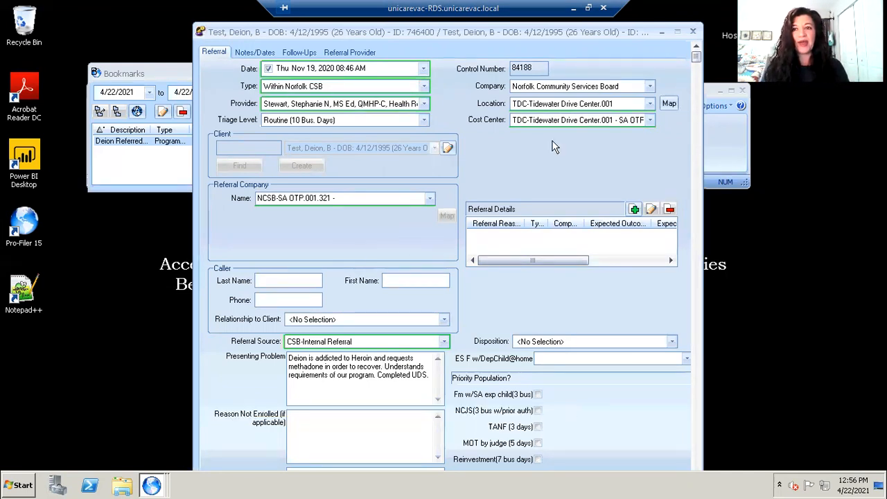
left_click(692, 33)
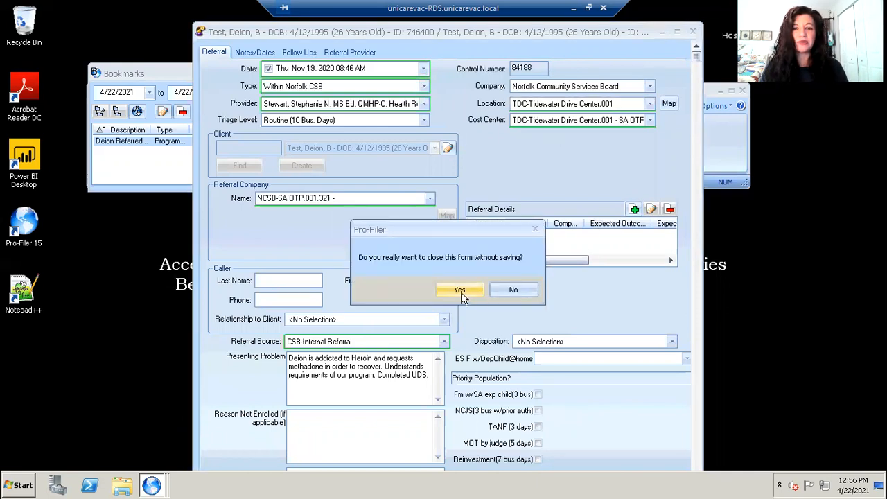
left_click(461, 292)
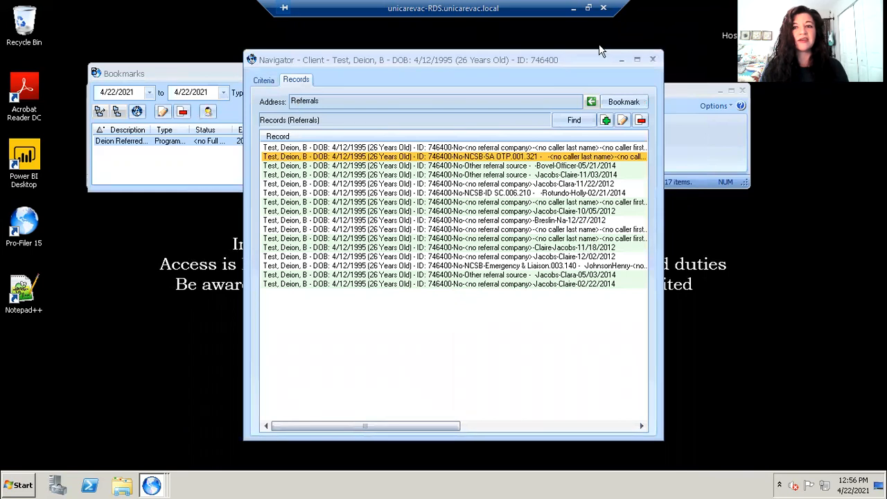
left_click(652, 59)
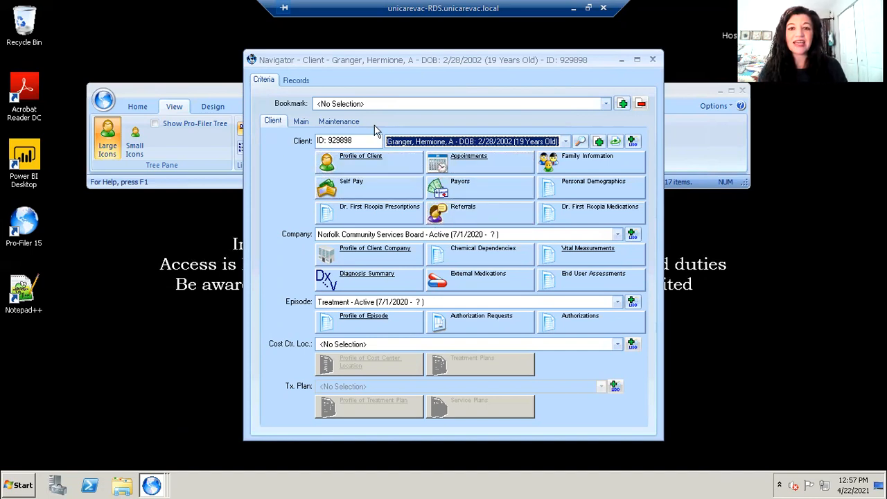
Step: Add a new referral for the current client with type Within Norfolk CSB and triage level Routine (10 Bus. Days)
left_click(489, 215)
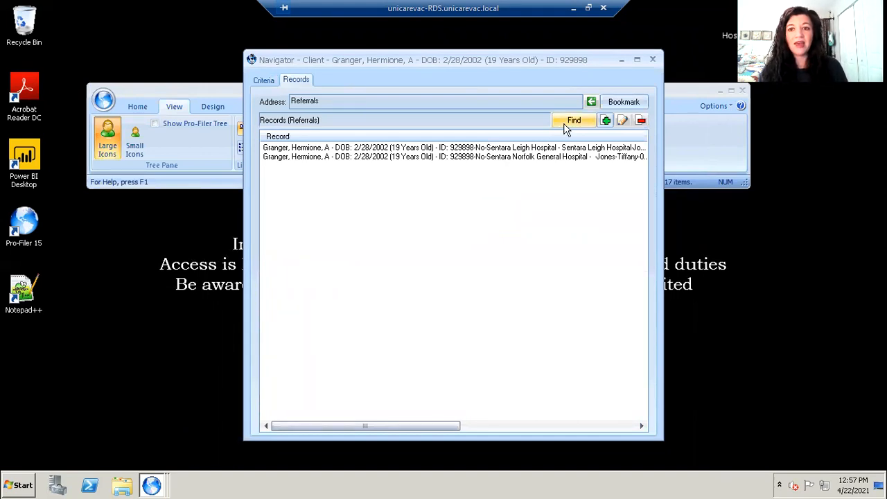
left_click(605, 123)
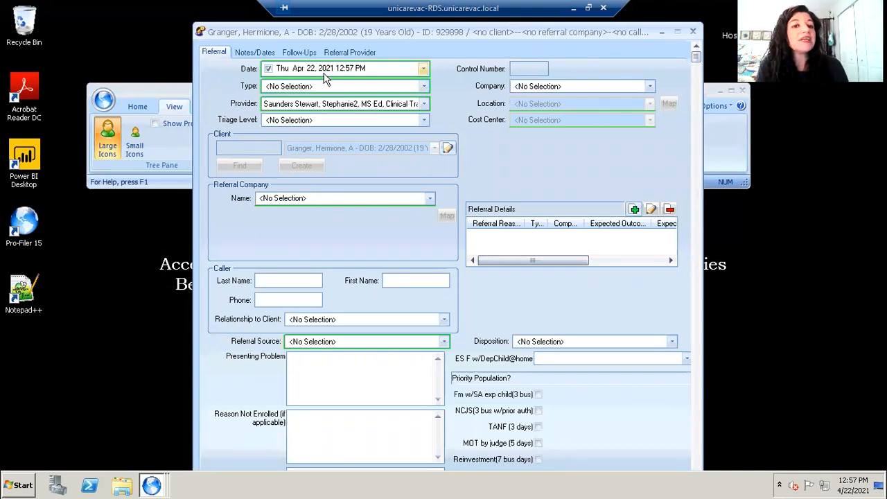
left_click(374, 83)
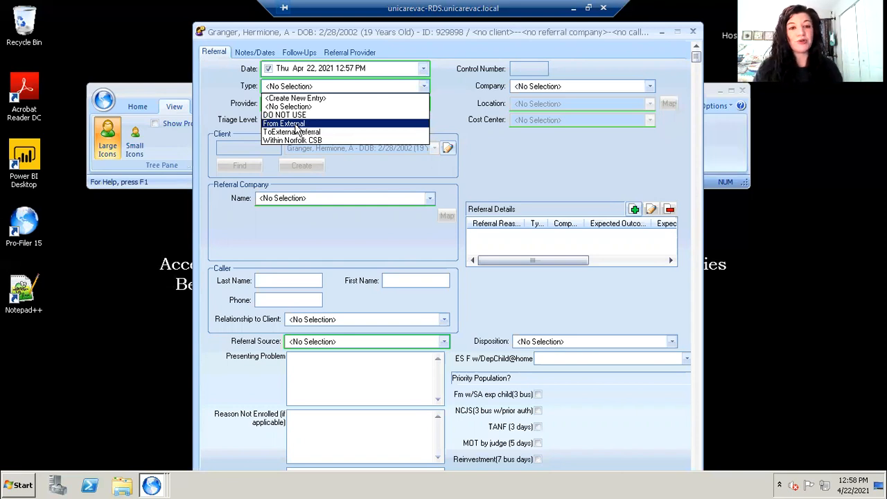
left_click(295, 141)
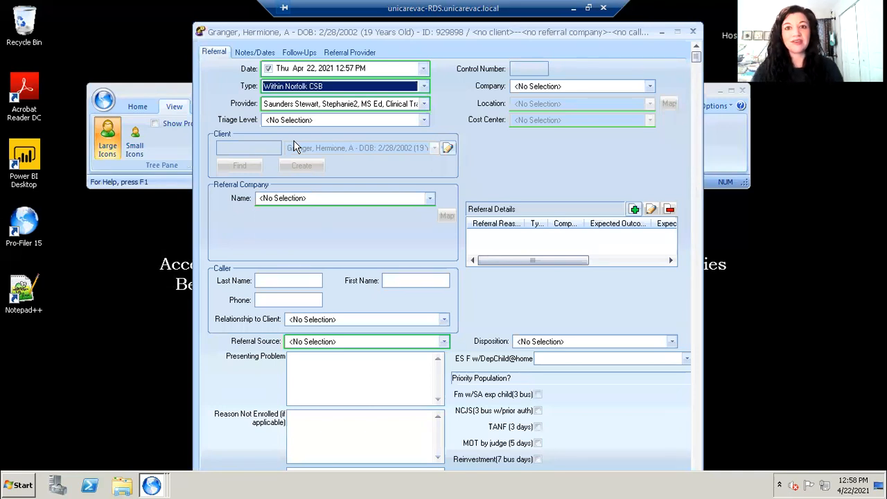
left_click(374, 123)
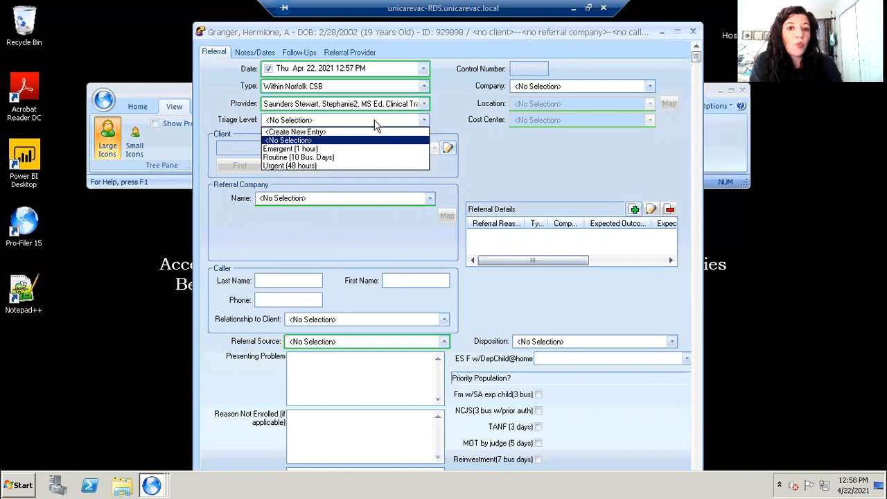
left_click(321, 158)
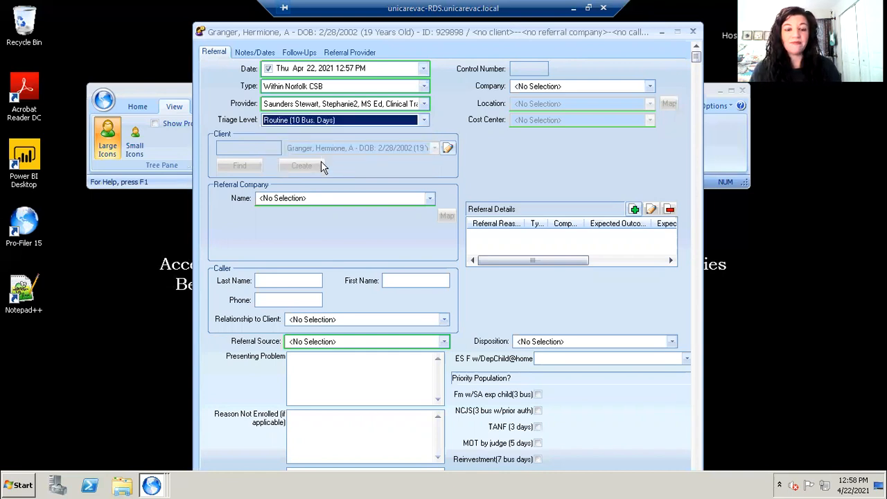
Step: Look up and select NCSB-Intake.006.800 as the referral company, and set the referral source to CSB-Internal Referral
left_click(313, 198)
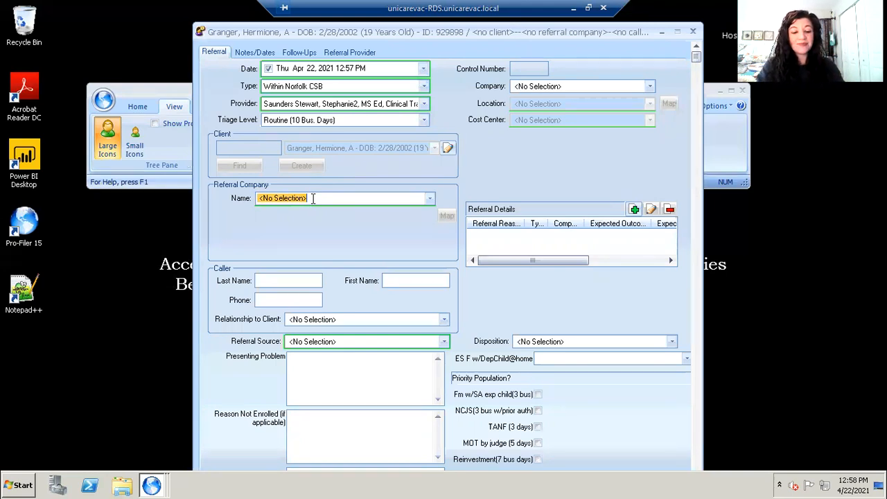
type("n")
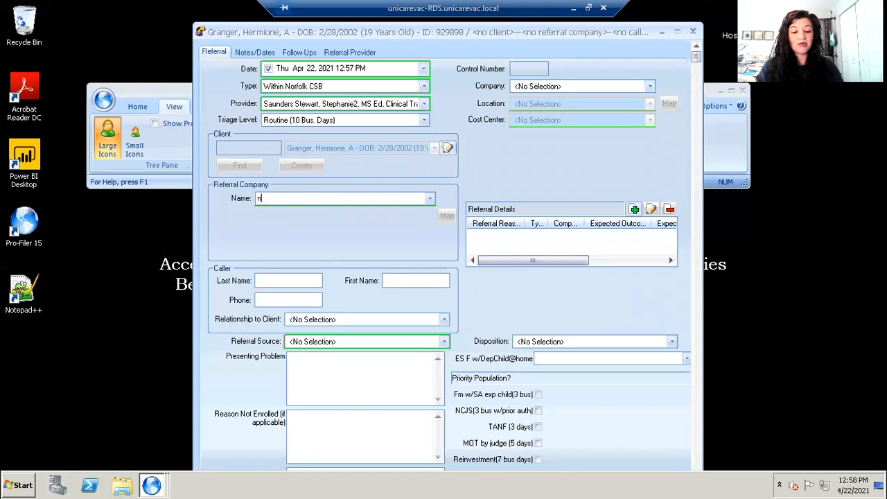
type("csb")
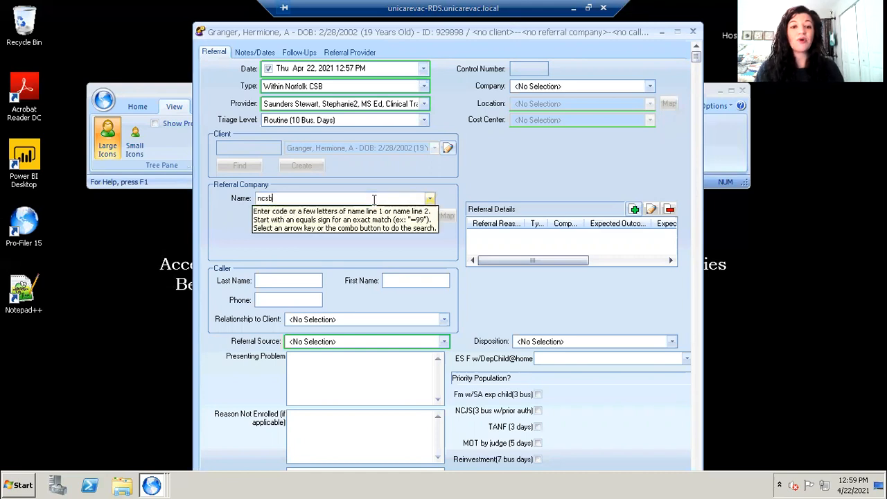
left_click_drag(281, 199, 248, 200)
key("BackSpace")
type("intake")
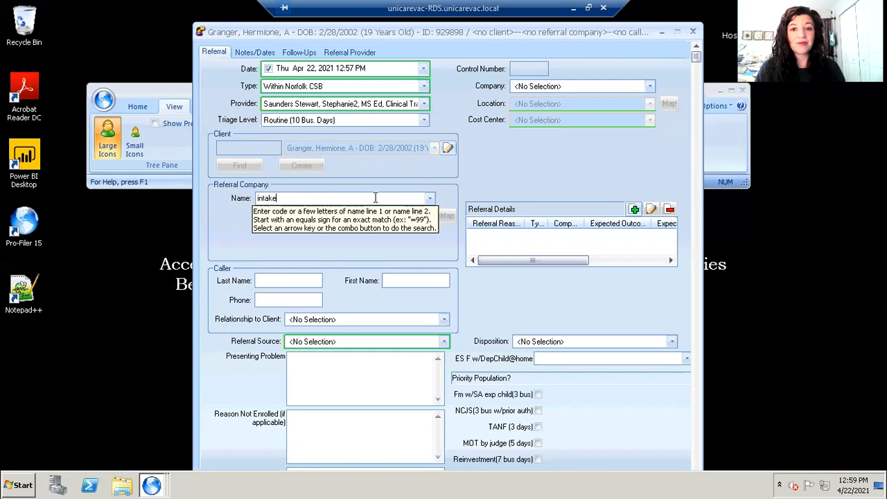
key("Down")
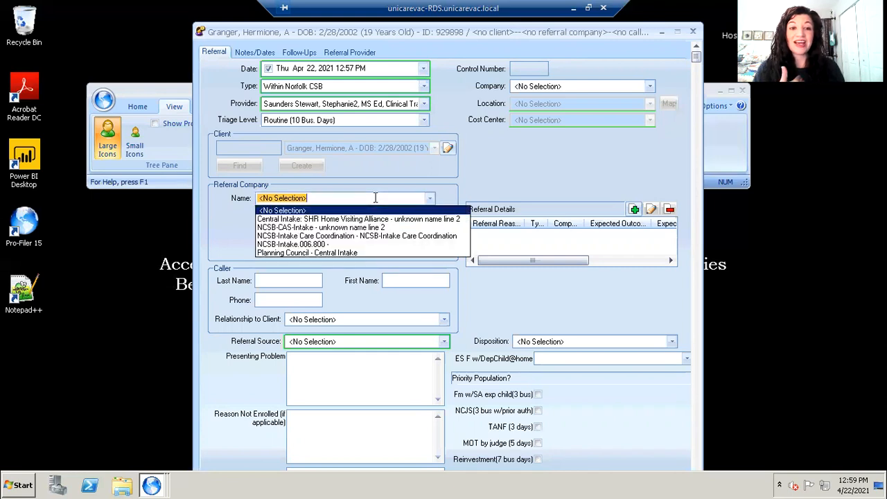
left_click(322, 246)
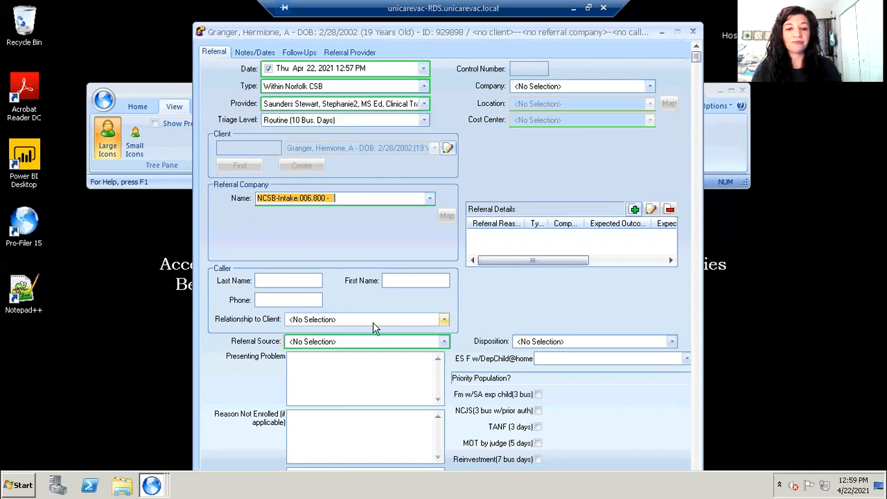
left_click(444, 342)
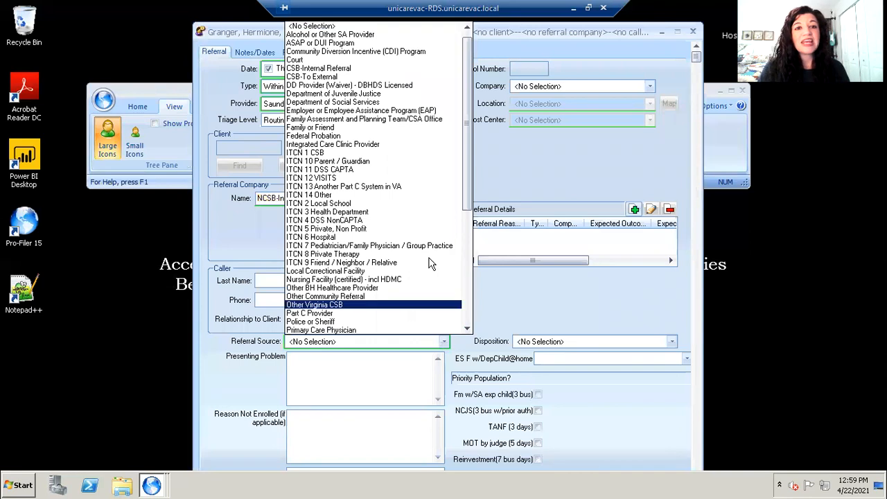
left_click(315, 68)
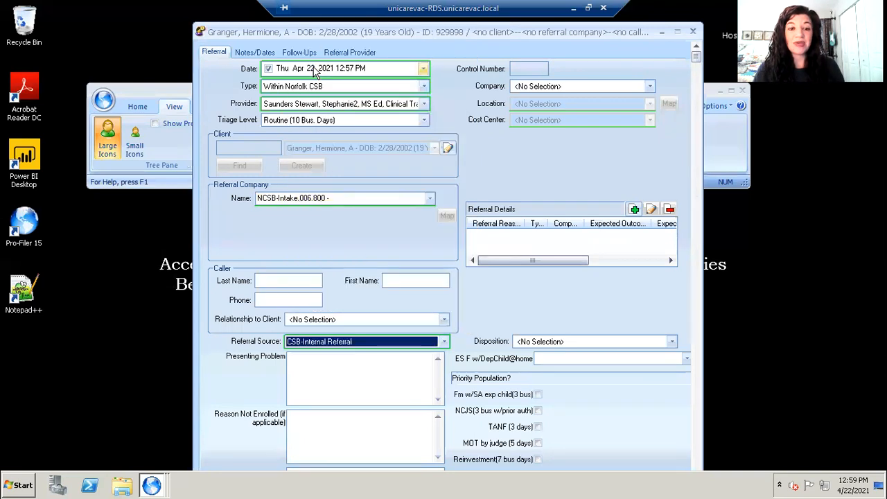
Step: Enter the presenting problem as "Example Reason for Referral. See intake for further info"
left_click(321, 375)
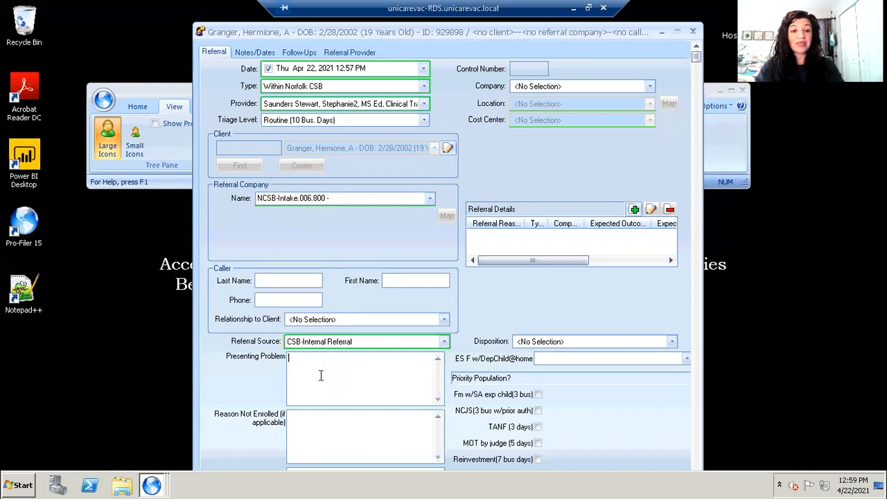
type("Exa")
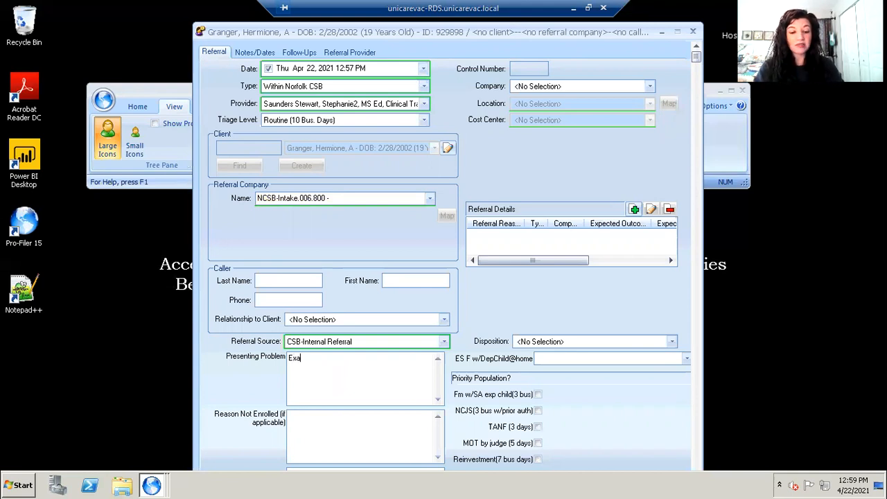
type("mple Rea")
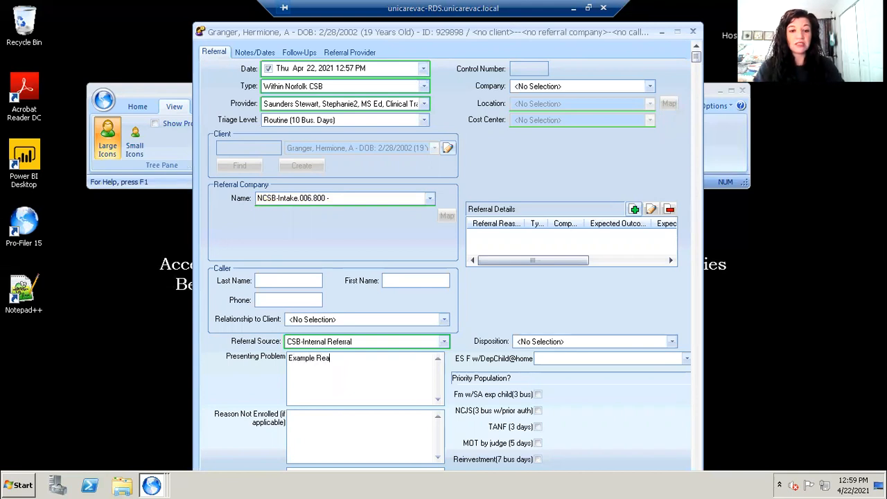
type("son for Referral")
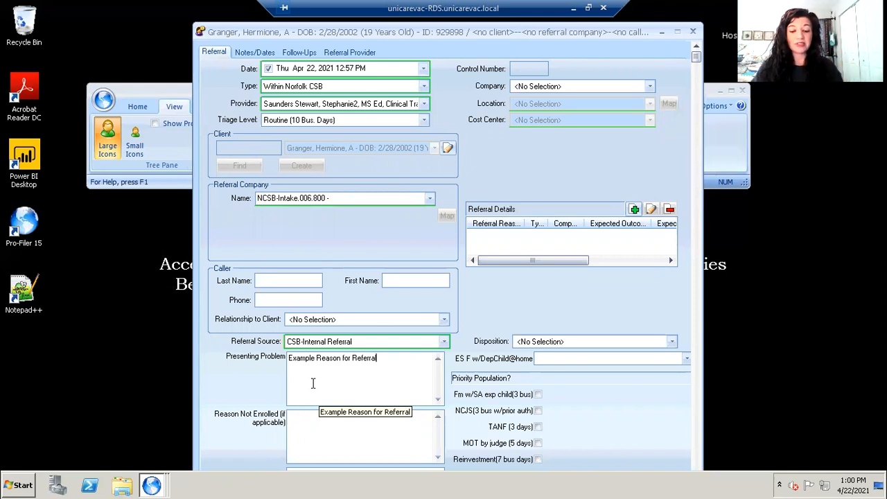
type(". ")
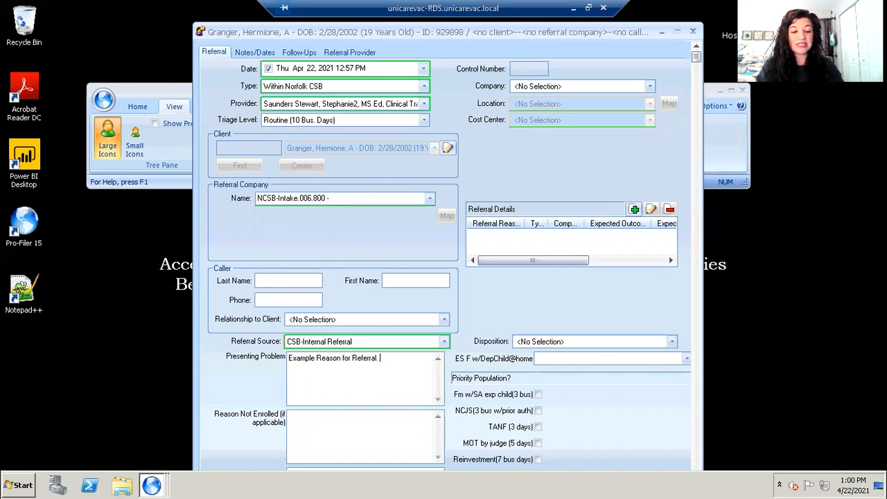
type("See inta")
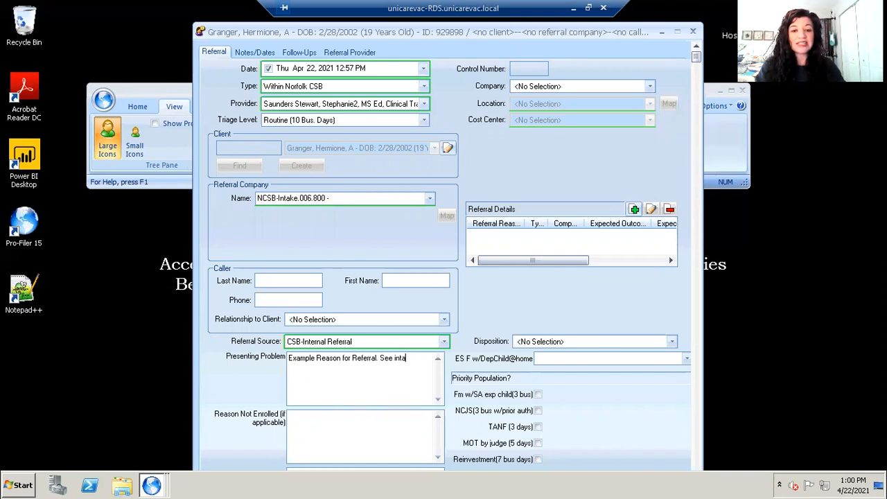
type("ke for ")
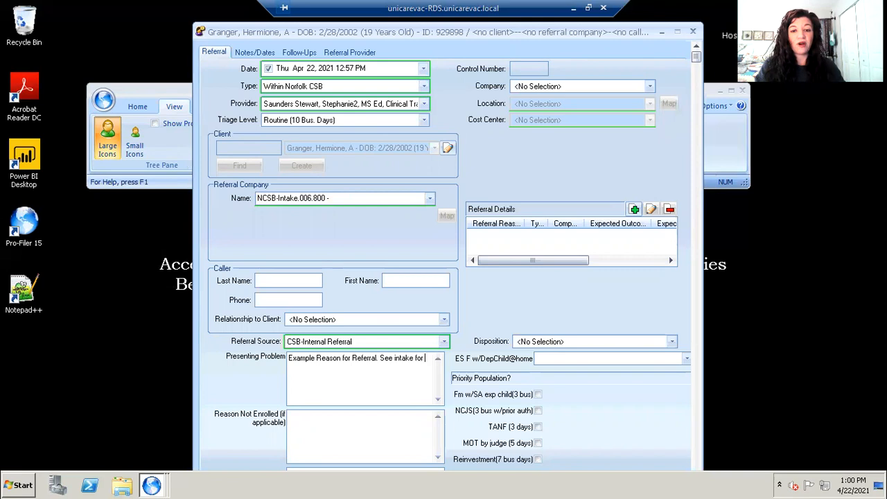
type("further info")
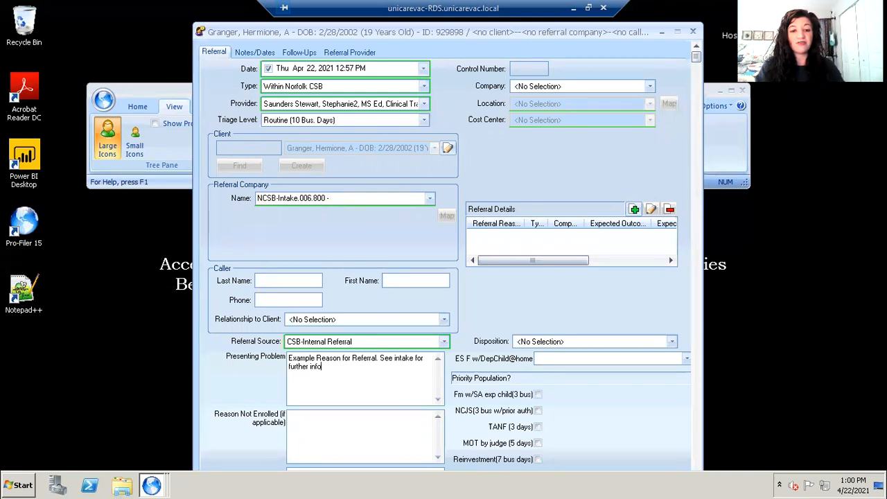
Step: Complete the presenting problem text so that it ends with "See intake for further information."
type("rmation.")
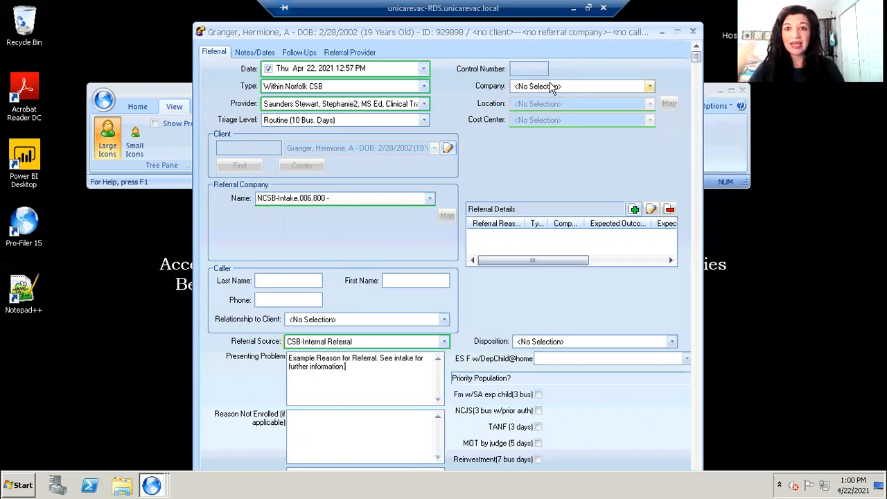
Step: Assign the referral to Norfolk Community Services Board, location TDC-Tidewater Drive Center.001, cost center SA OTP (formerly Medication Assisted Treatment)
left_click(650, 86)
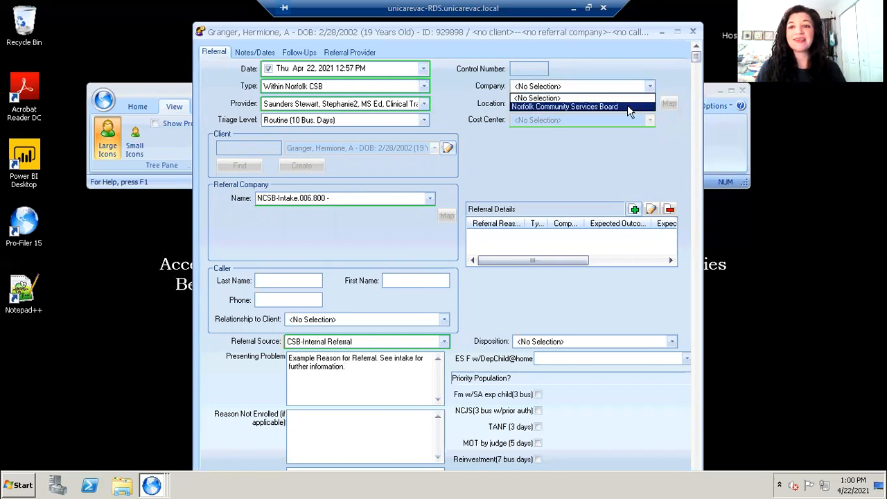
left_click(627, 104)
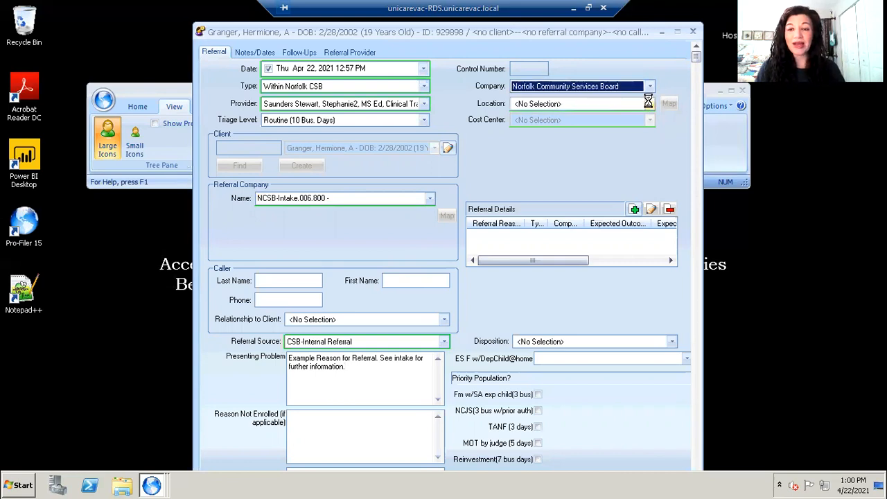
left_click(649, 104)
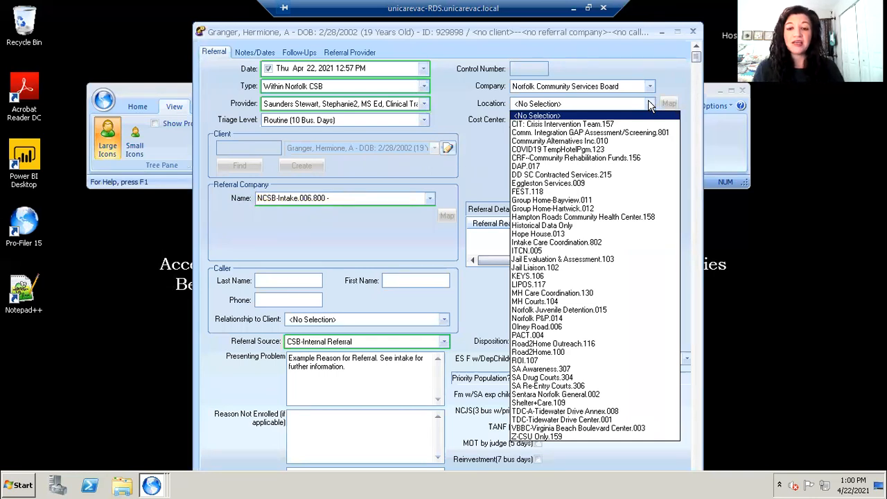
left_click(581, 420)
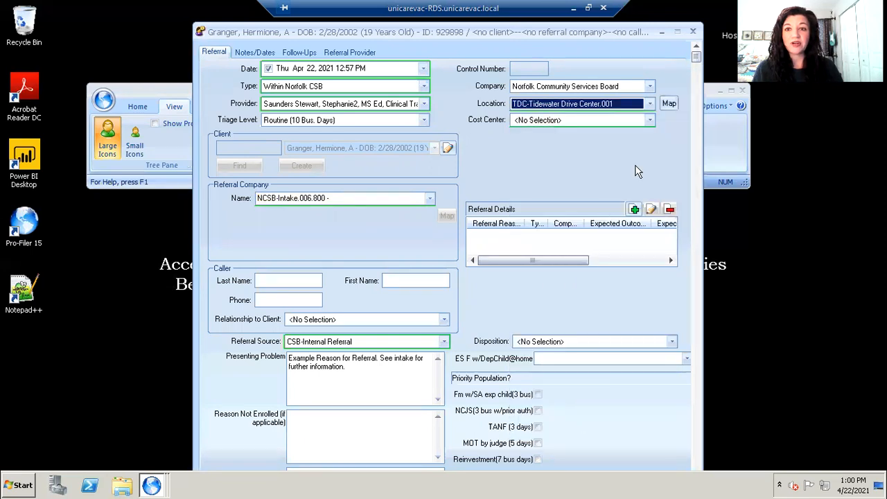
left_click(648, 120)
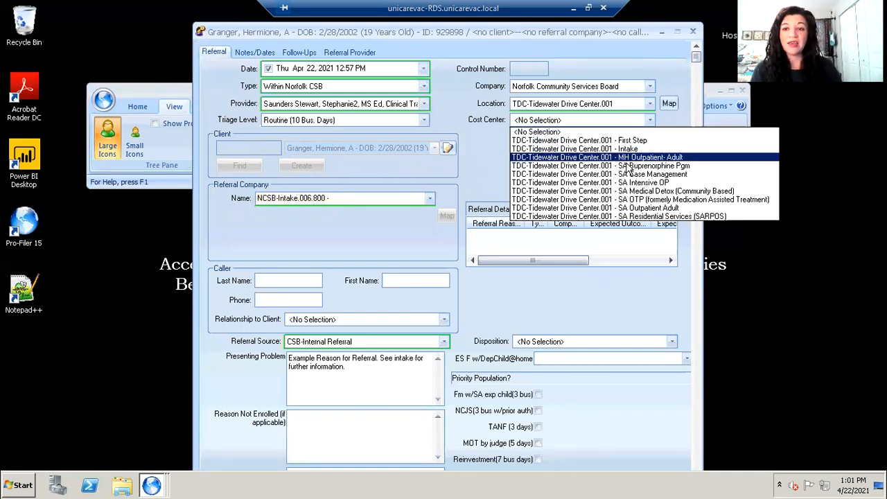
left_click(631, 199)
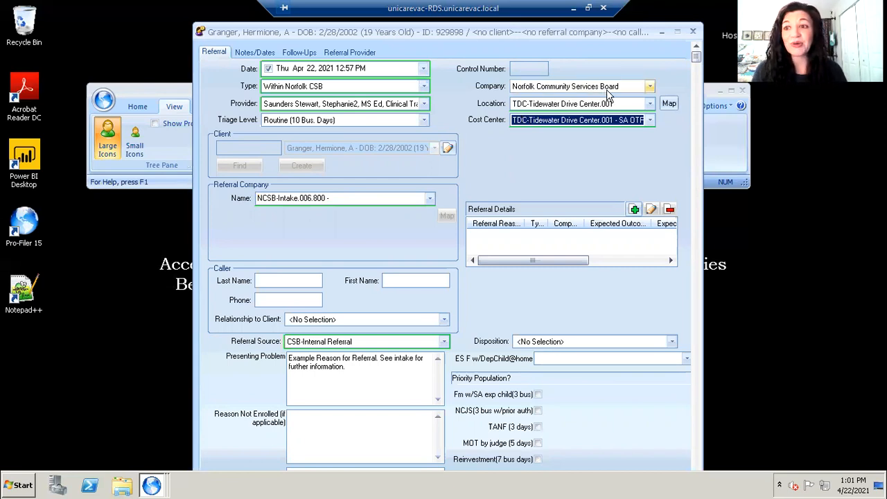
mouse_move(606, 89)
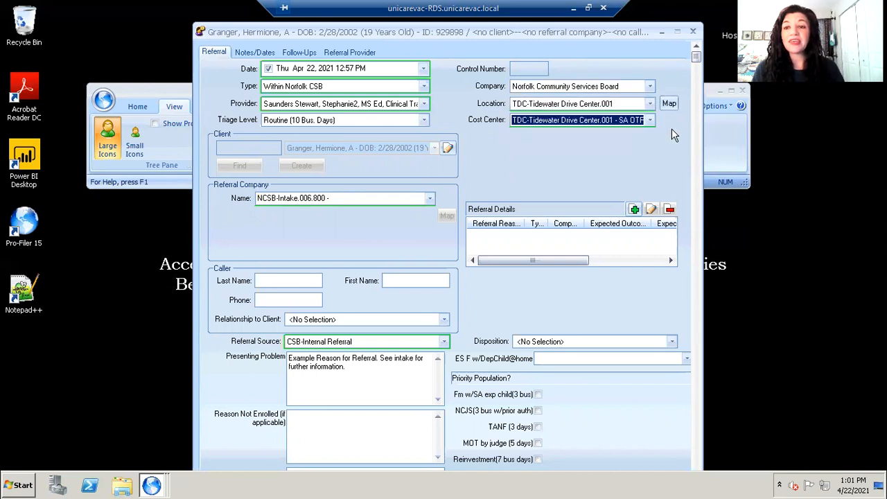
left_click(650, 121)
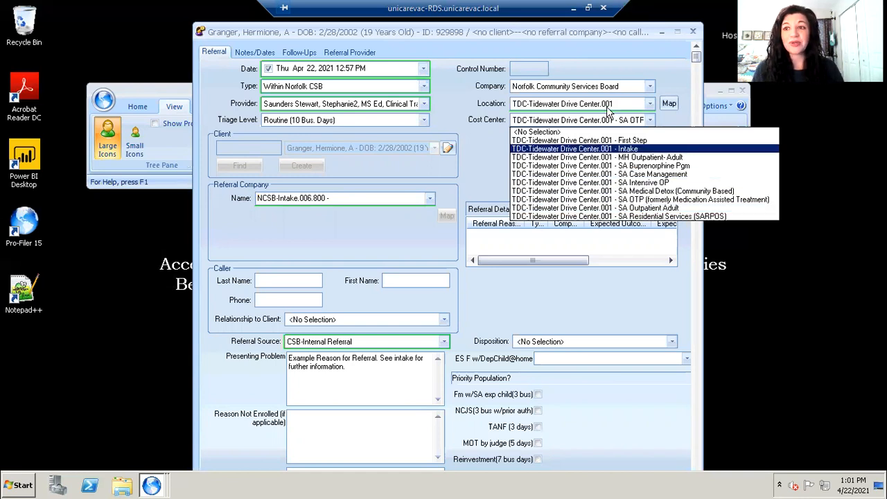
left_click(650, 104)
left_click(650, 104)
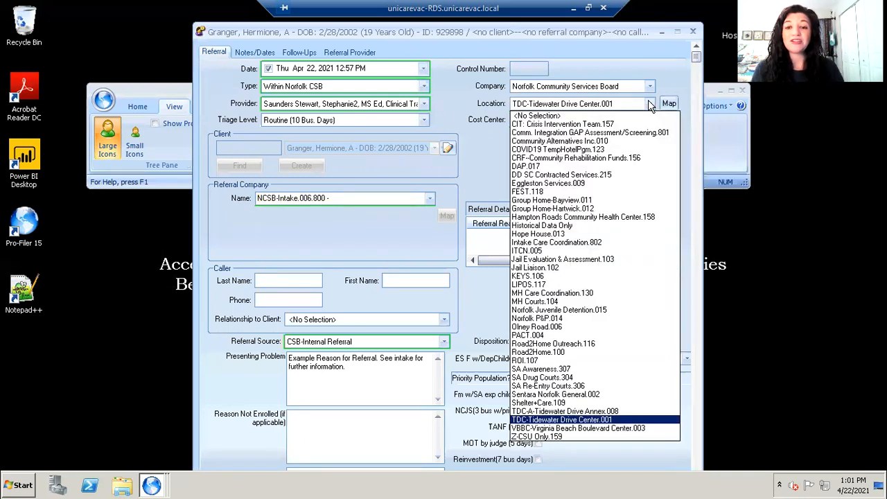
left_click(650, 104)
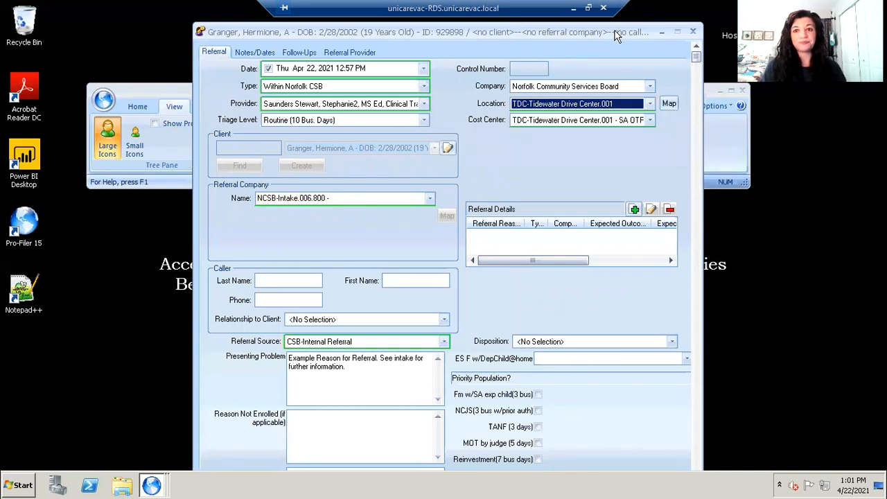
Step: In the referral's notes and dates, enable the effective date Apr 22, 2021 and set the referral destination to NA-Internal Referral
left_click_drag(612, 33, 658, 41)
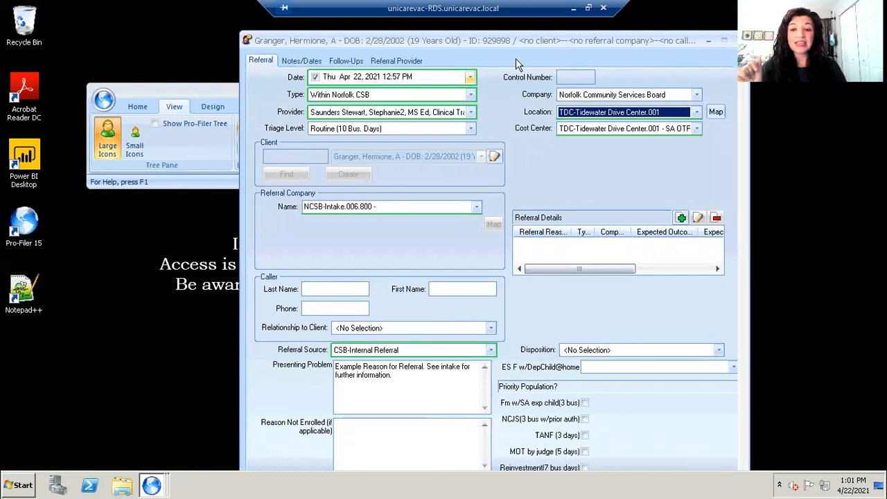
left_click(300, 61)
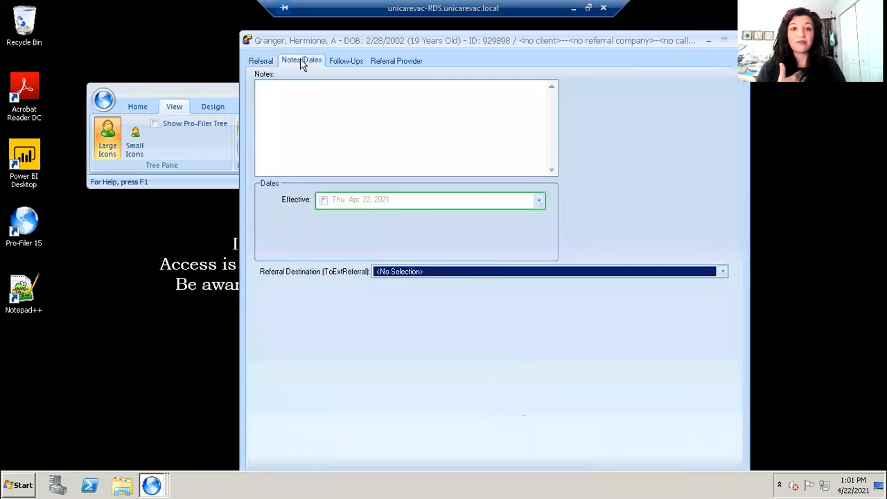
left_click(324, 200)
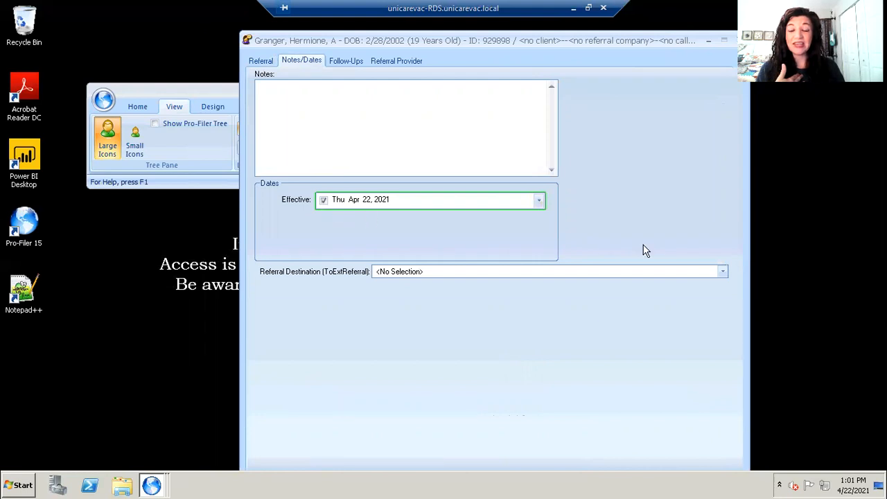
left_click(722, 271)
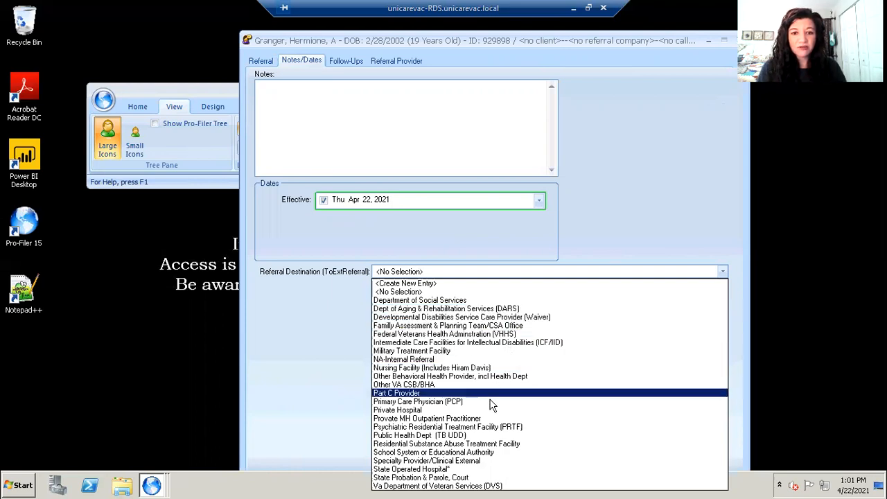
left_click(451, 360)
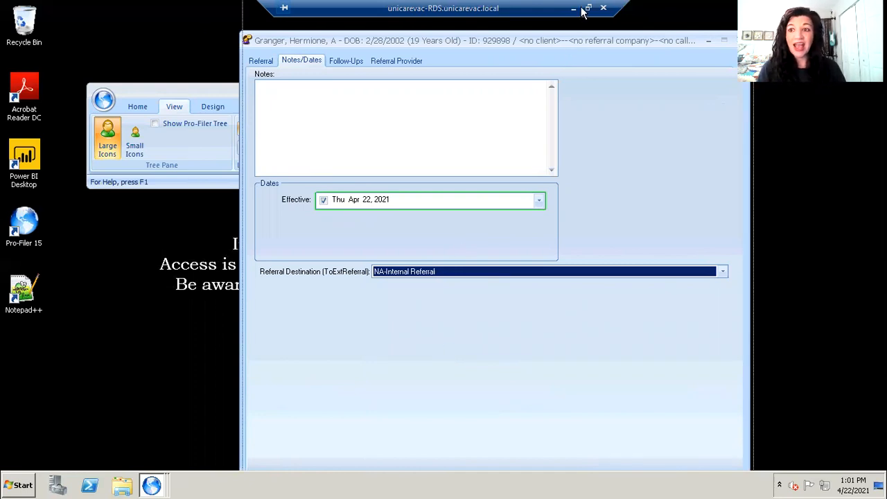
Step: Add a bookmark for the referral, named with the client's first initial and last name followed by "New Referral to OTP from Intake"
left_click_drag(582, 8, 582, 7)
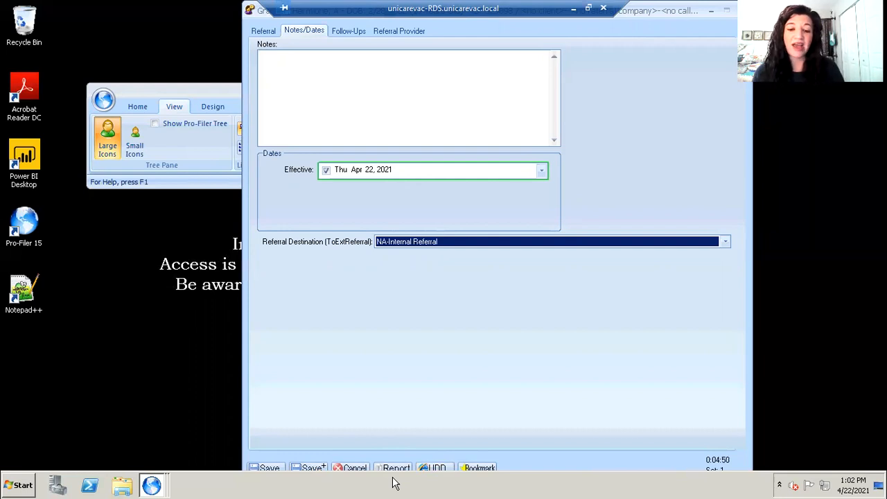
left_click(481, 469)
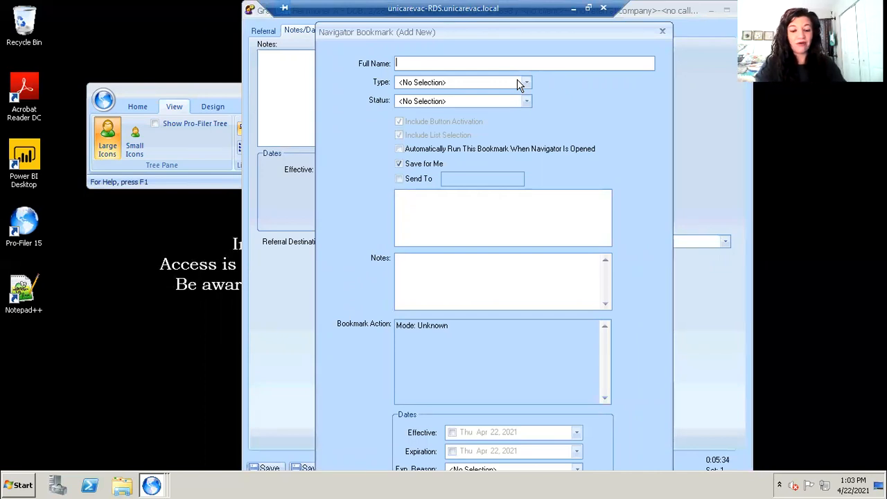
type("H")
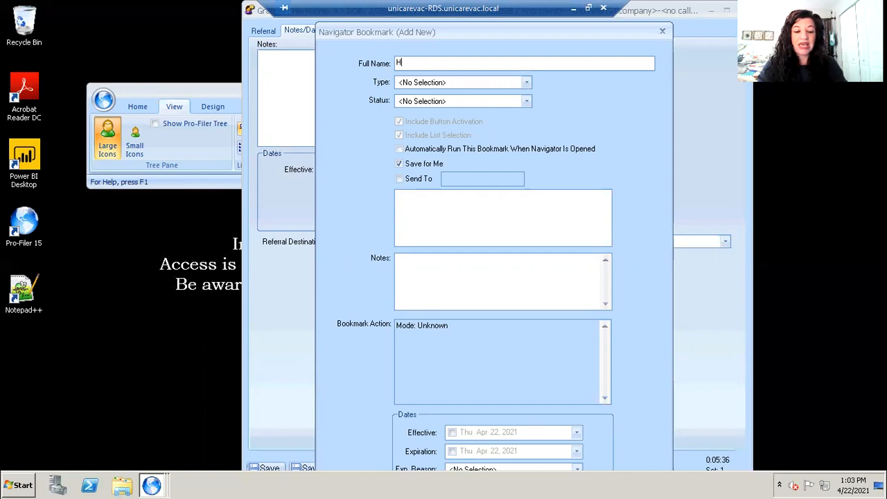
type(". Gra")
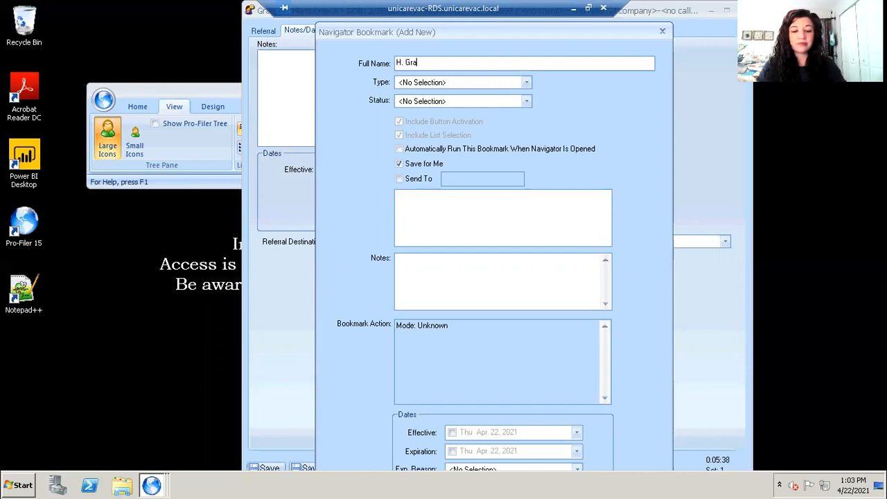
type("nger Ne")
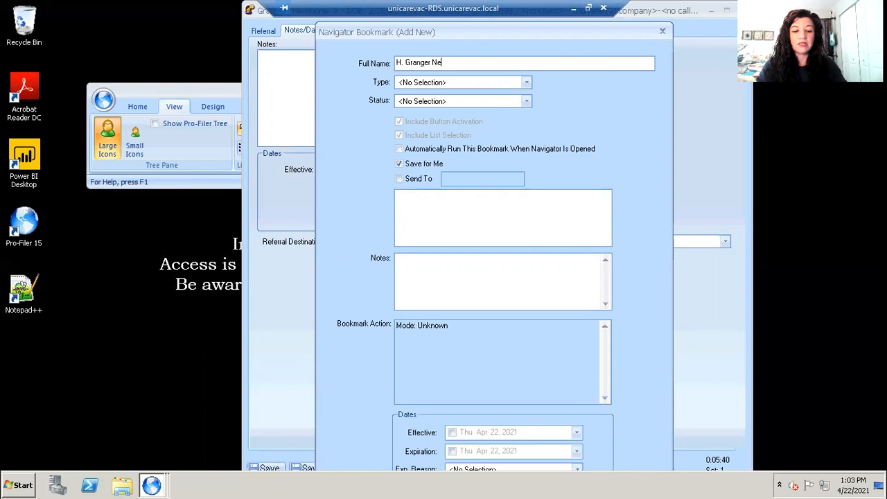
type("w Referral to ")
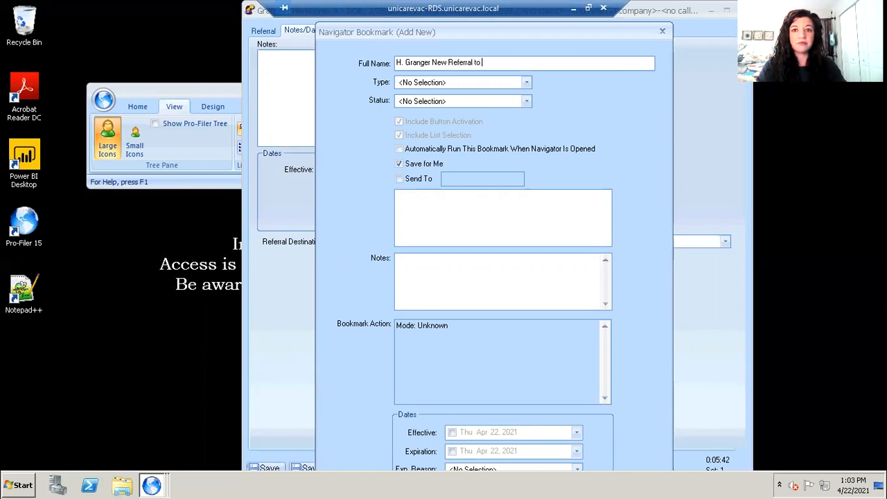
type("OTP ")
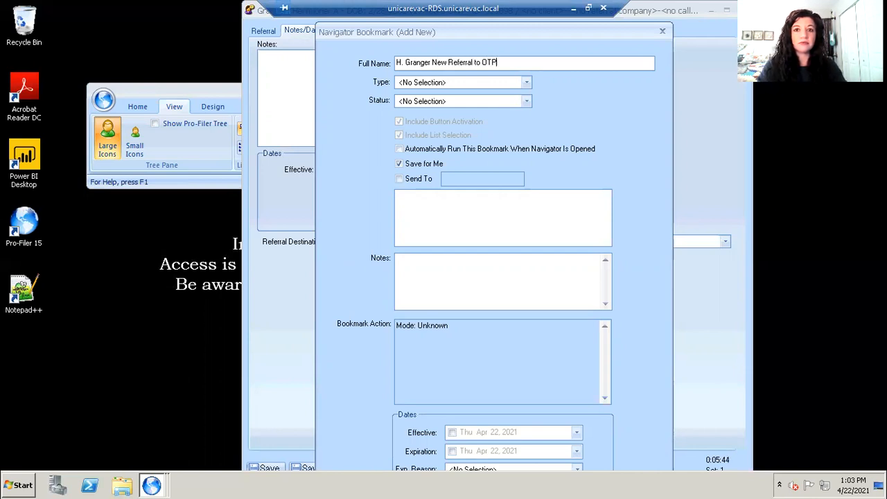
type("from Intake")
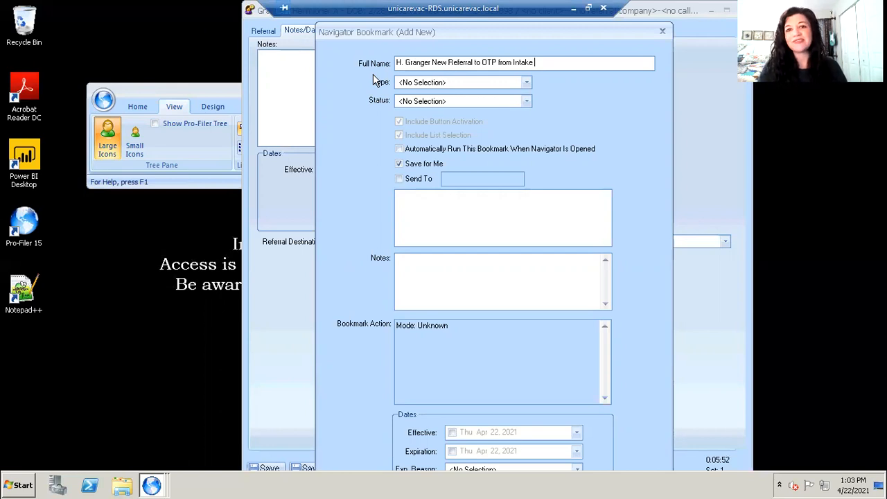
Step: Set the bookmark's type to Program Referral and leave its status unselected
left_click(527, 83)
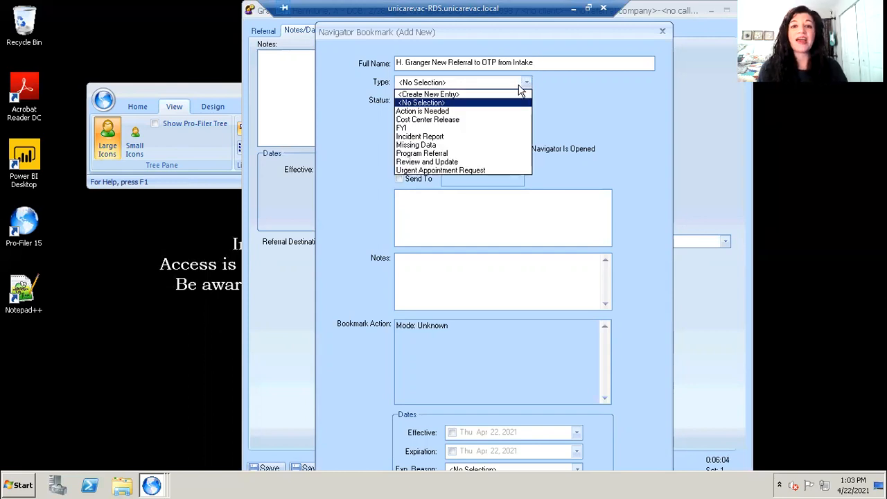
key("Down")
key("Down")
key("Down")
key("Down")
key("Down")
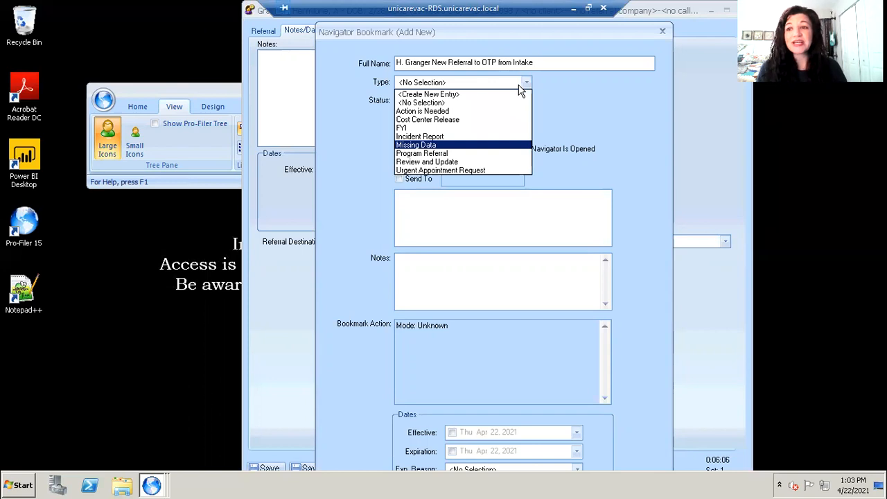
key("Down")
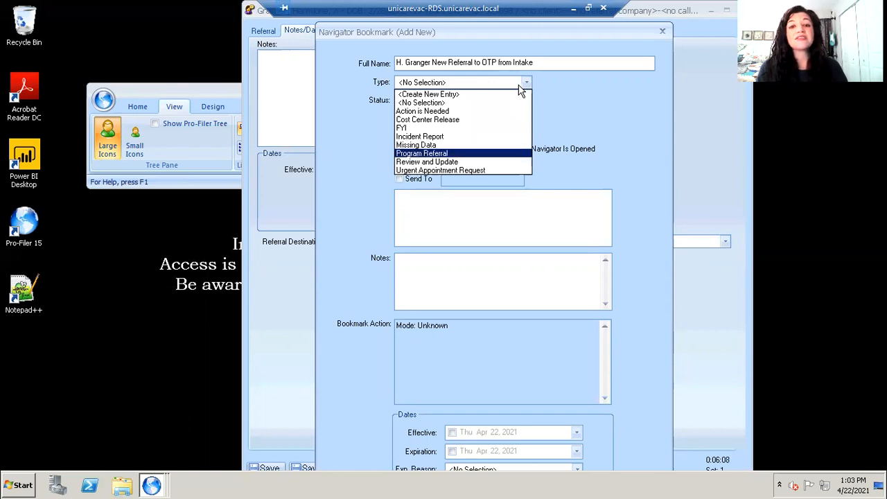
key("Up")
key("Up")
key("Up")
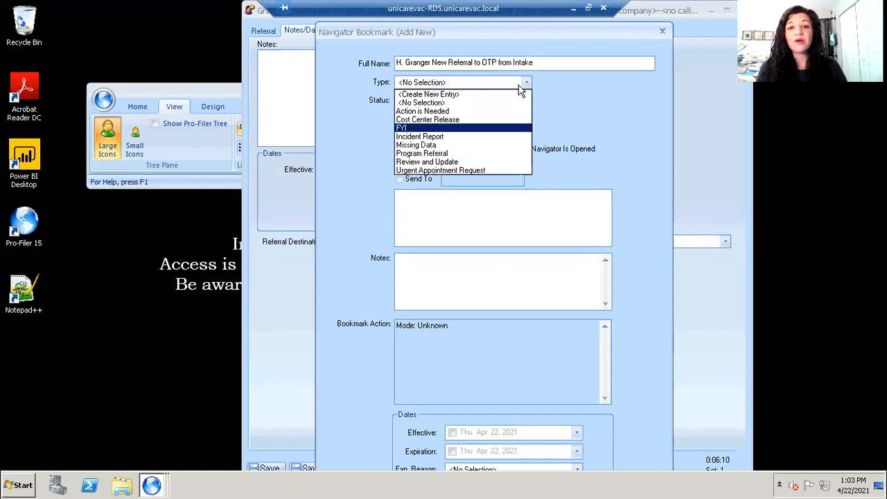
key("Up")
key("Up")
key("Up")
key("Down")
key("Down")
key("Down")
key("Down")
key("Down")
key("Down")
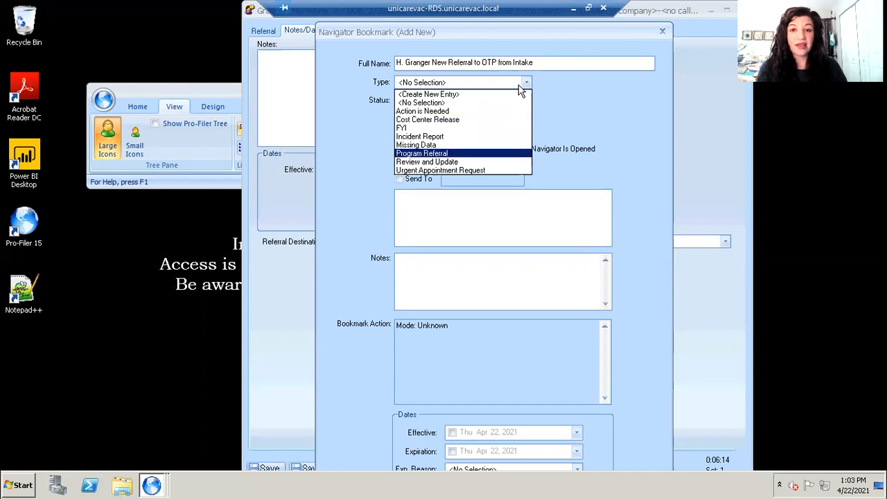
key("Return")
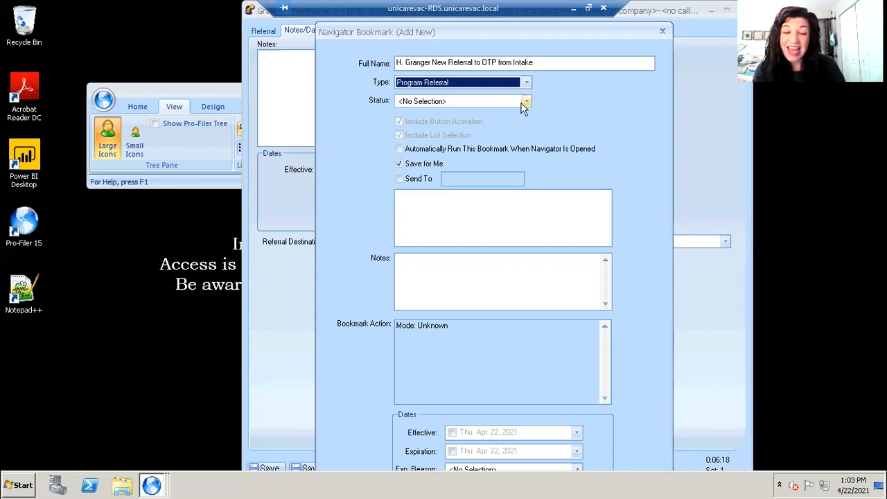
left_click(525, 103)
left_click(523, 103)
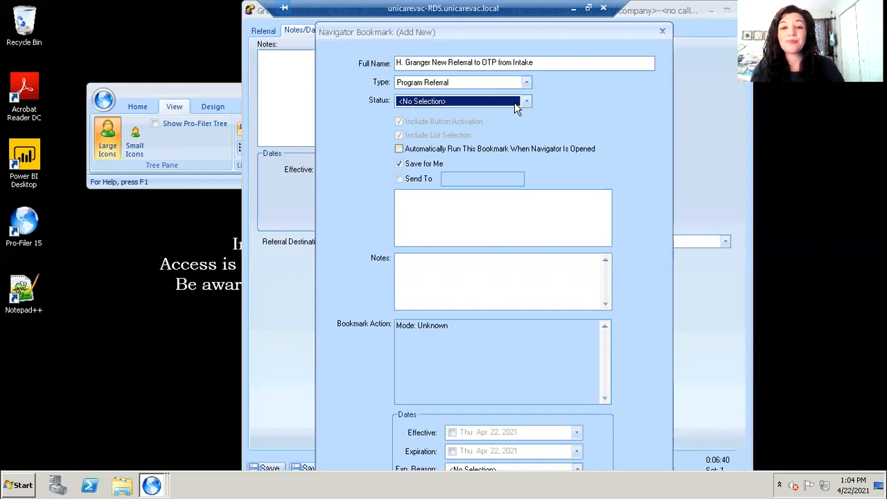
Step: Enable sending the bookmark, search the recipients by last name, and select the receiving staff member, a Resident in Counseling
key("Tab")
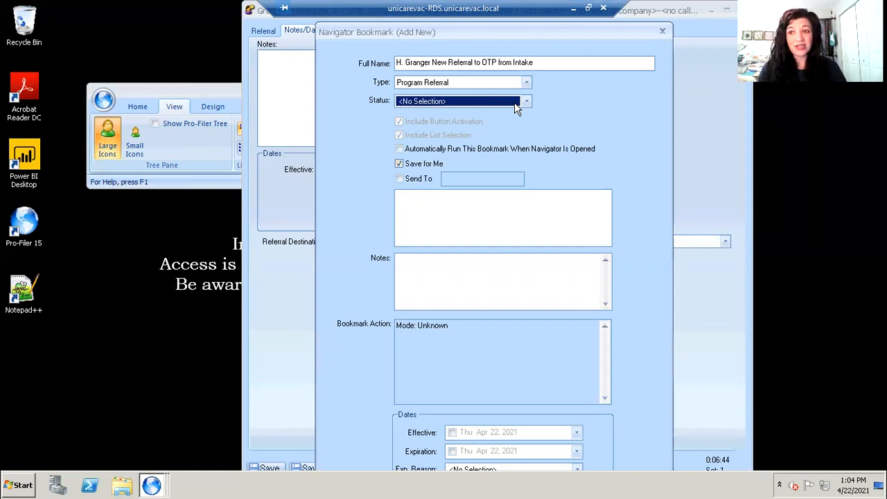
key("Tab")
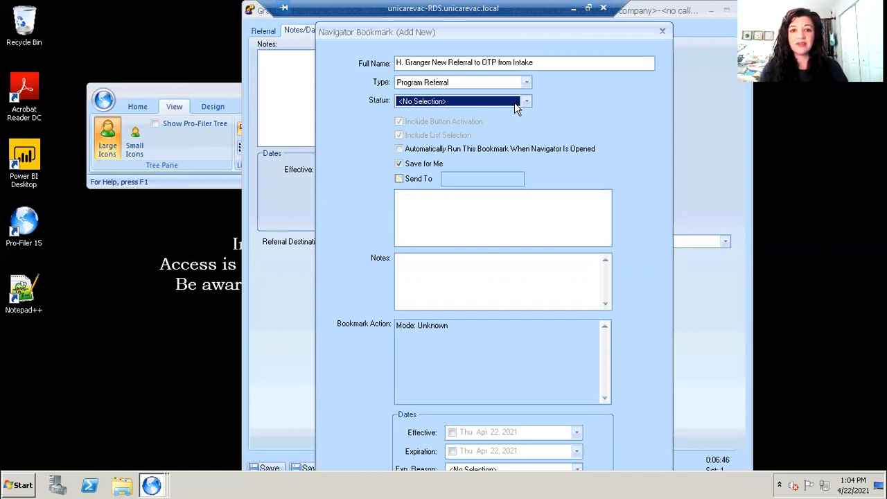
key("space")
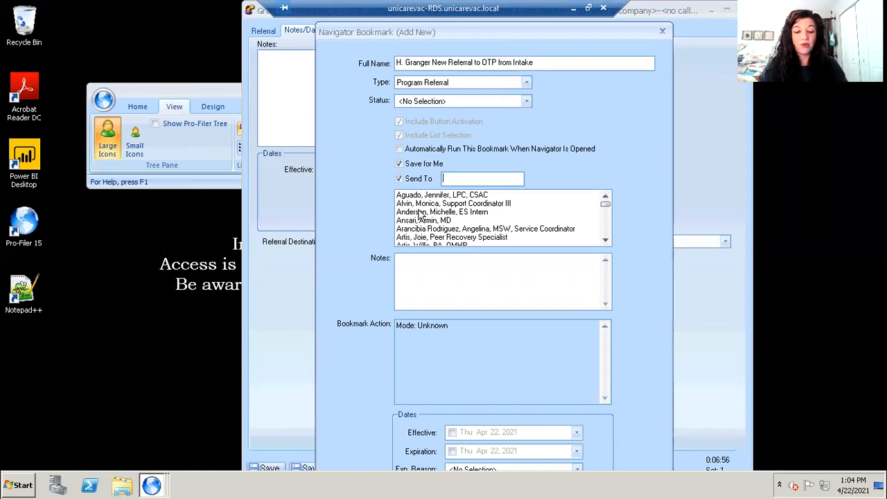
type("martin")
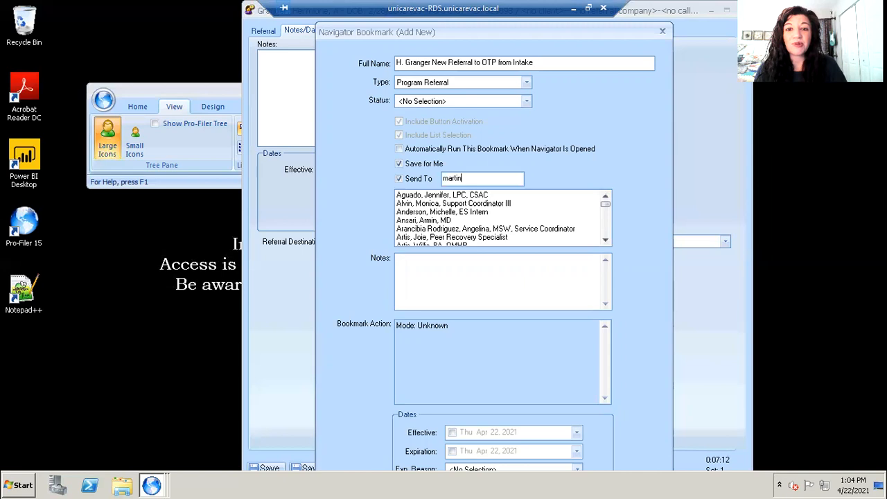
key("Tab")
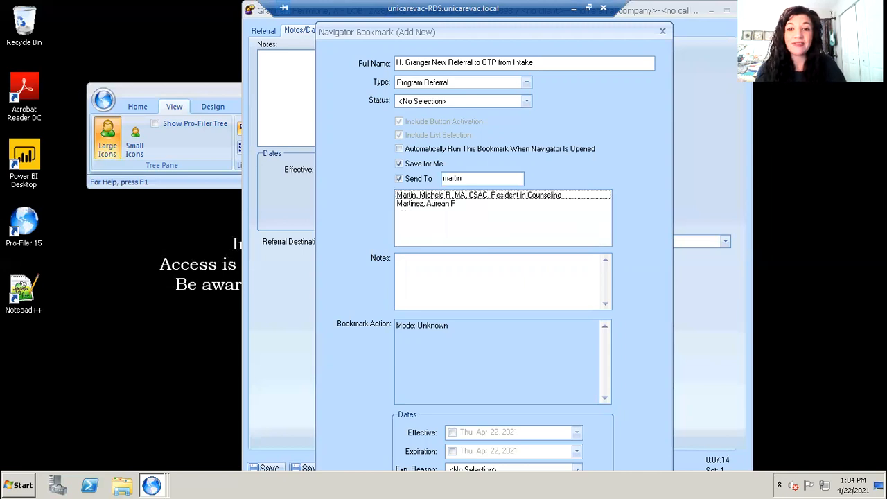
left_click(478, 195)
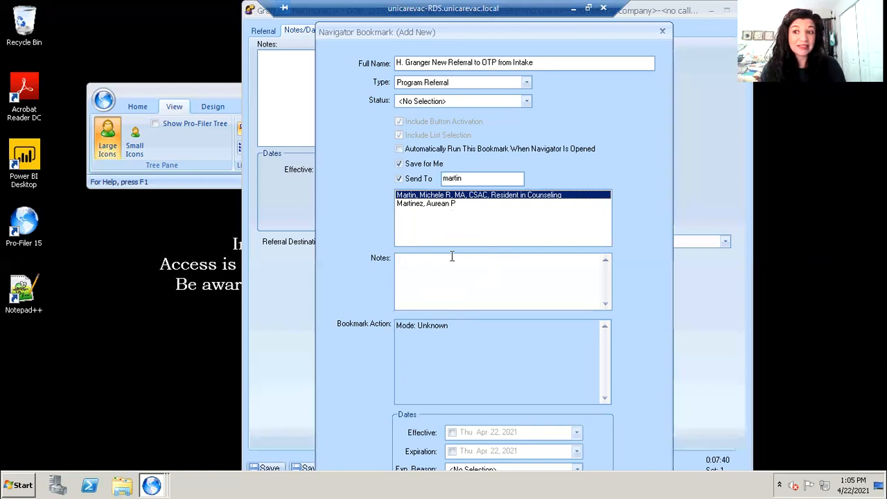
Step: Enable the bookmark's effective date of Apr 22, 2021 and confirm the new bookmark
left_click(452, 433)
left_click_drag(619, 26, 648, 5)
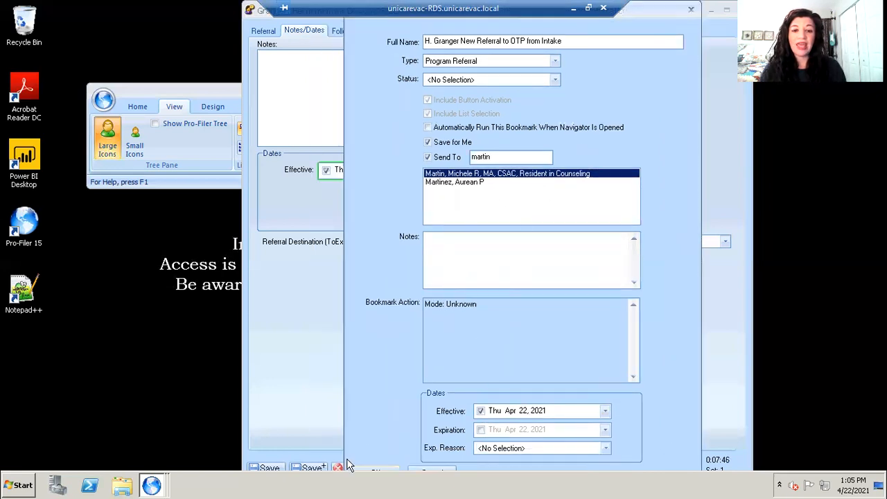
left_click(374, 472)
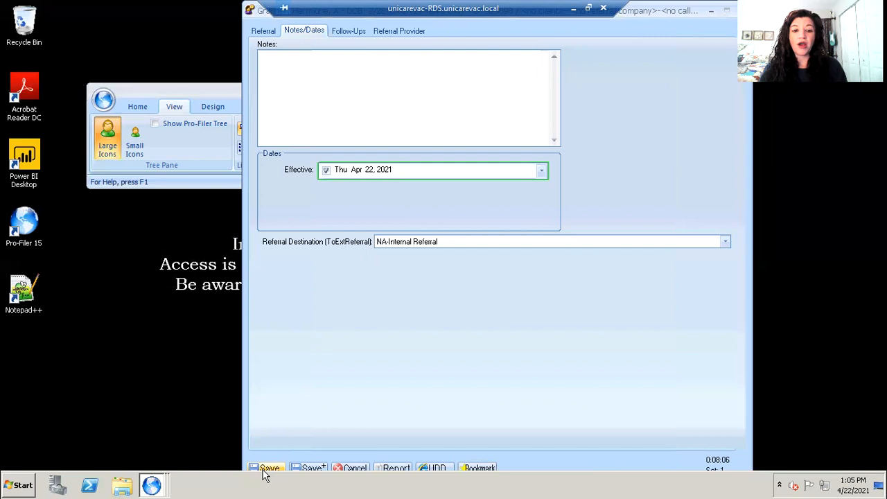
Step: Save the referral and close the client's Navigator
left_click(267, 468)
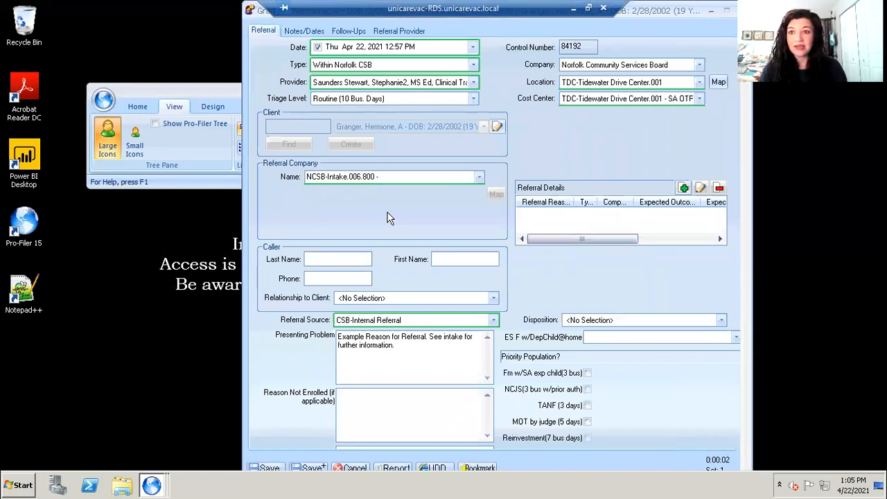
left_click(270, 467)
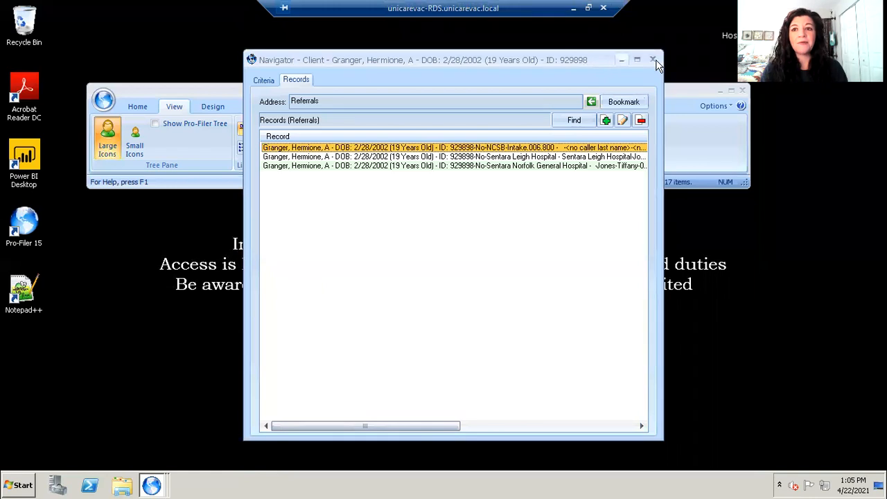
left_click(653, 59)
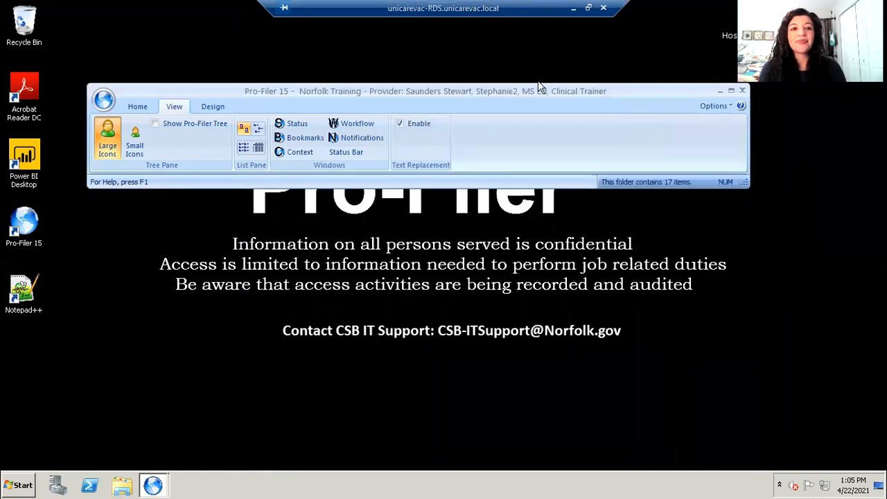
Step: Bring up the Bookmarks window and widen it
left_click(137, 108)
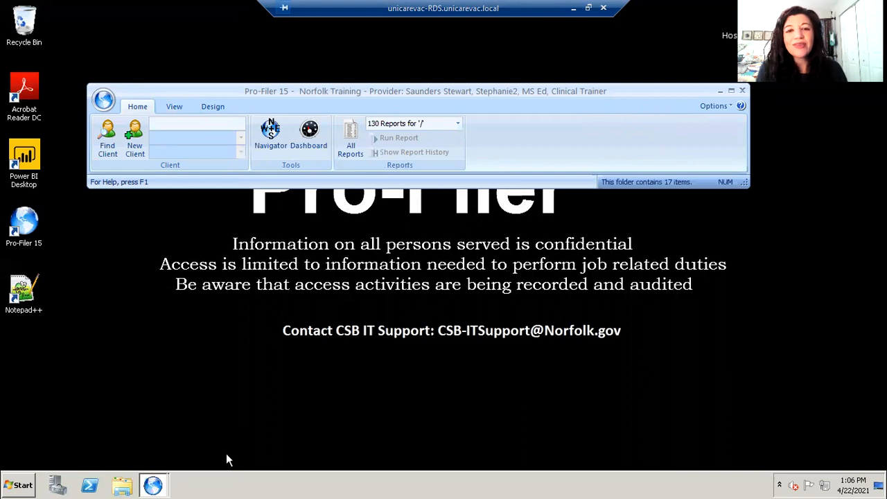
left_click(158, 487)
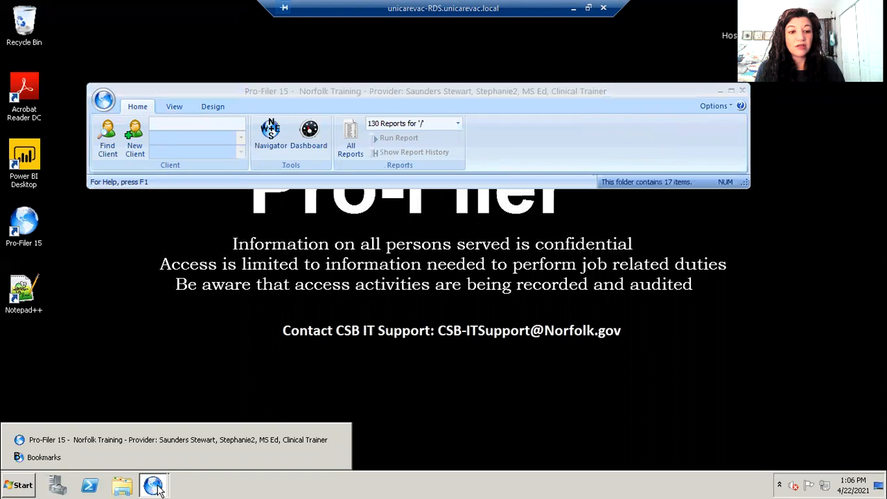
left_click(47, 459)
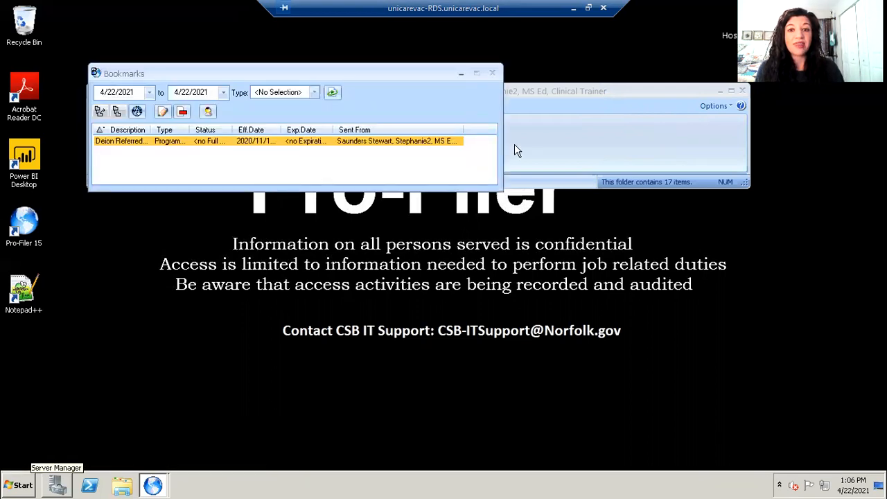
left_click_drag(503, 118, 716, 119)
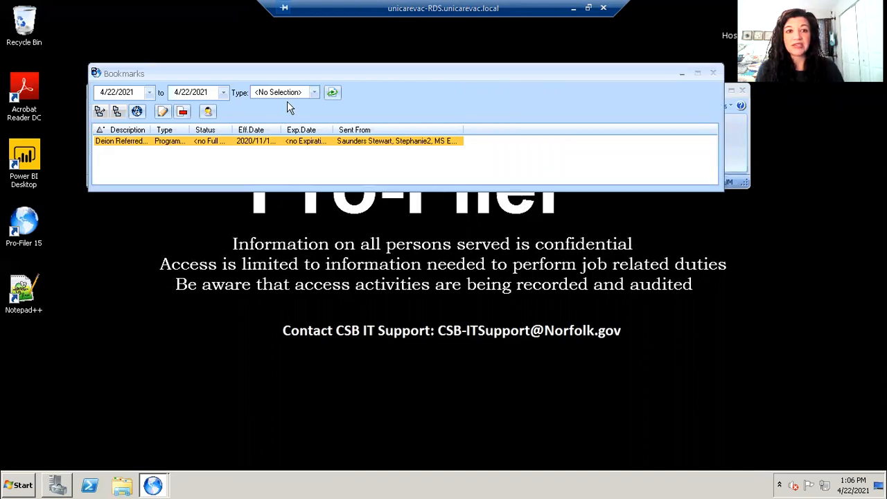
Step: Fit the Description, Type, Status and Eff.Date columns of the bookmark list to their contents
double_click(150, 130)
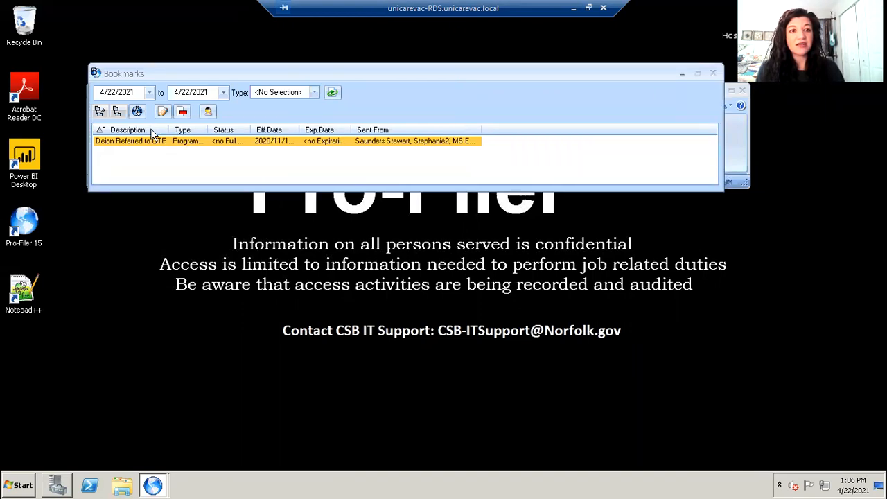
double_click(206, 129)
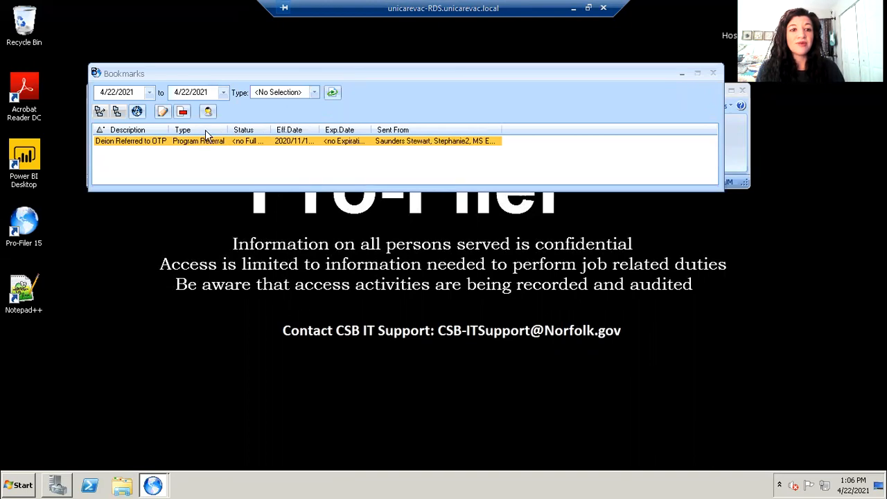
double_click(270, 129)
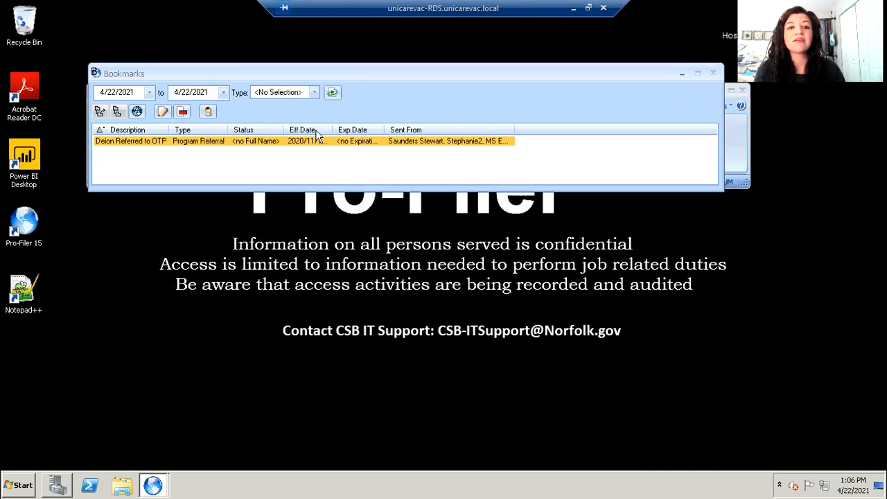
double_click(334, 130)
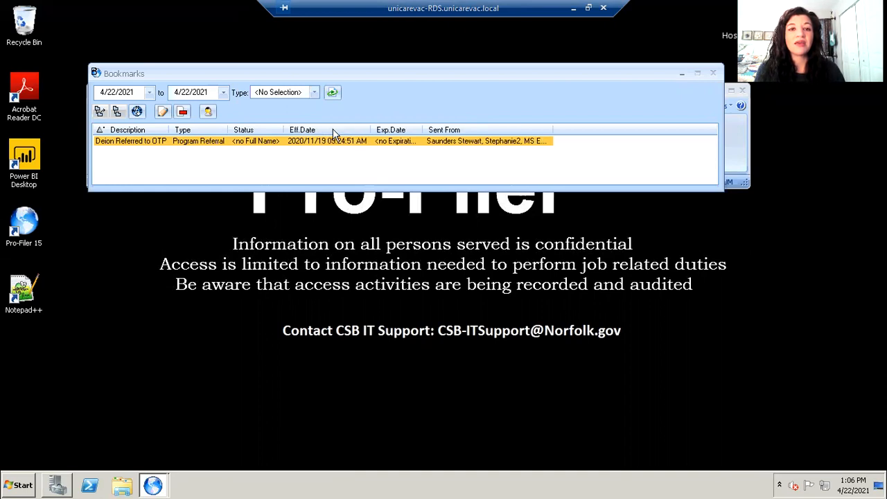
Step: Refresh the bookmark list to load the newly sent referral bookmark
left_click(333, 94)
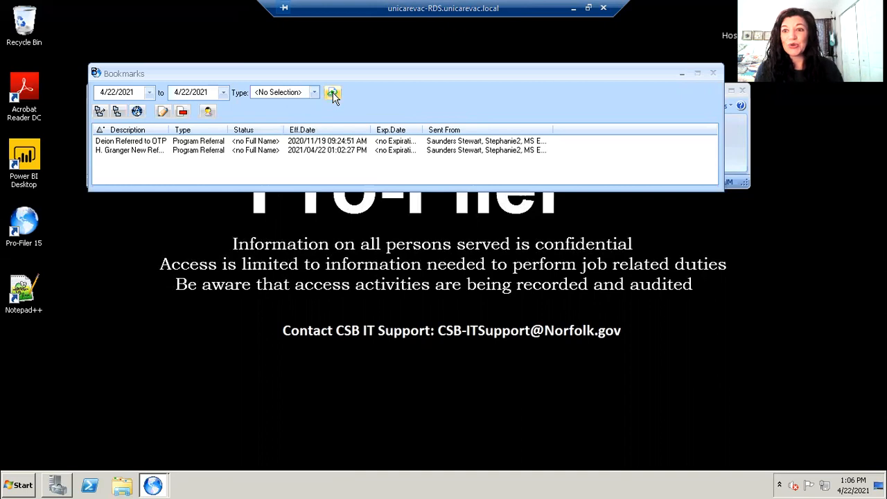
left_click(329, 150)
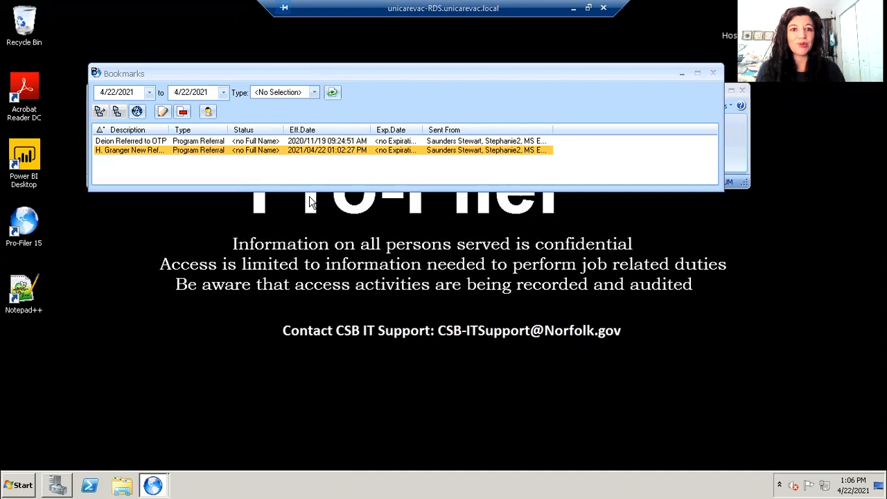
left_click(331, 91)
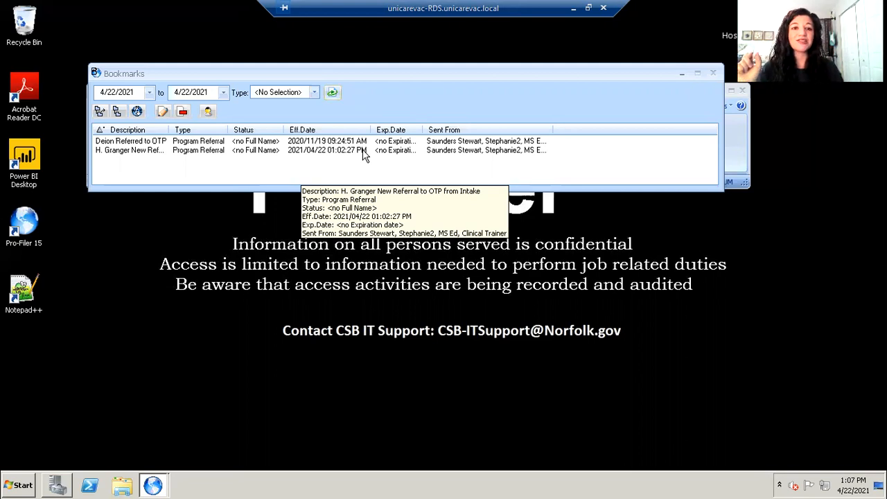
Step: Highlight the older OTP referral bookmark, effective 2020/11/19, and compare it with the new one by selecting each row
left_click(213, 144)
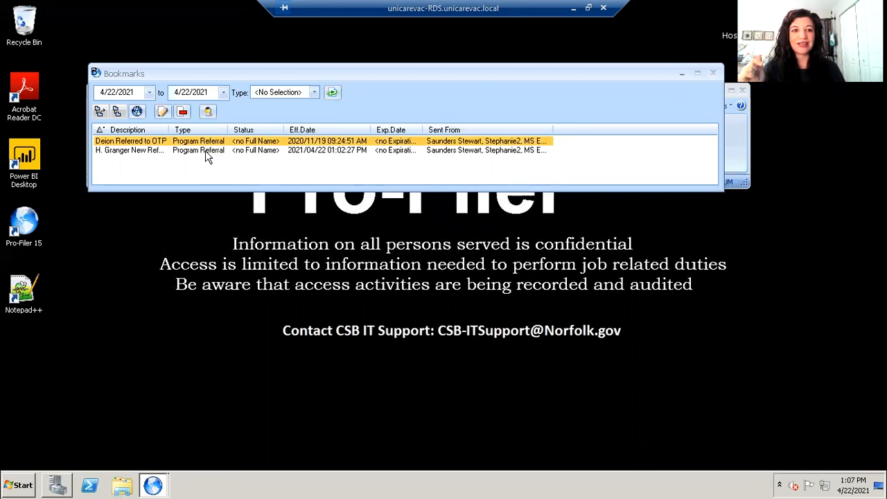
left_click(205, 150)
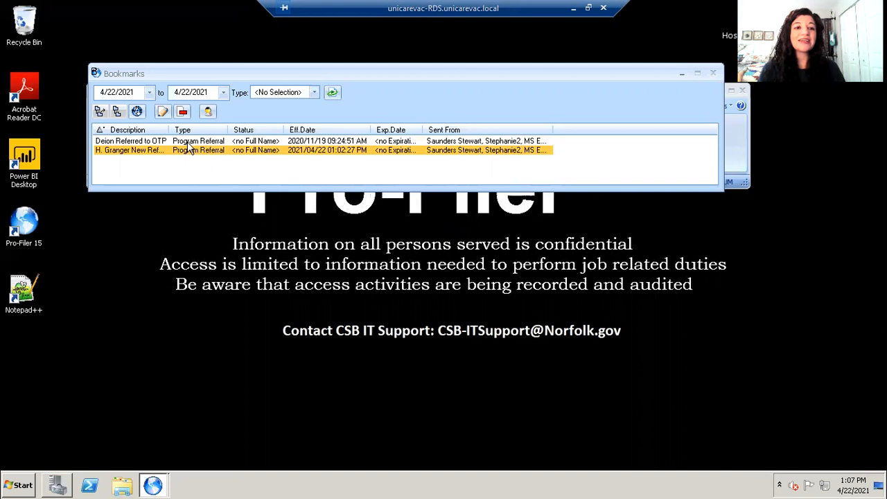
right_click(187, 142)
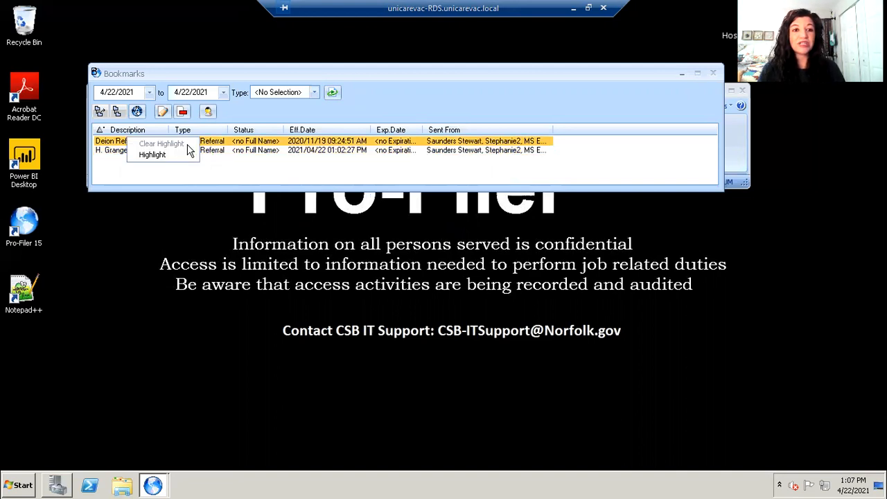
left_click(183, 154)
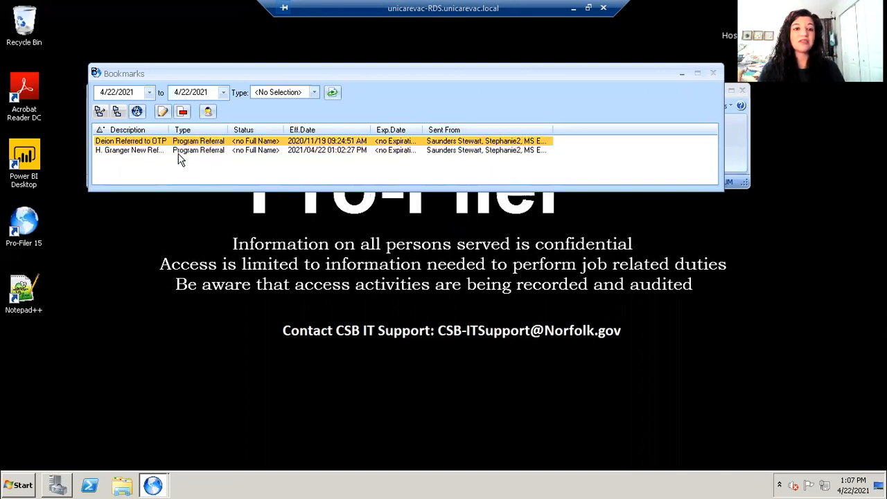
left_click(217, 151)
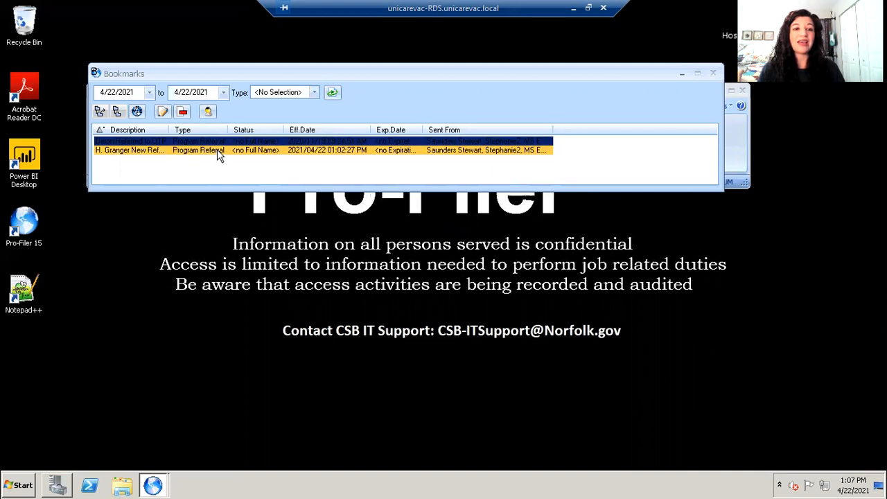
left_click(223, 142)
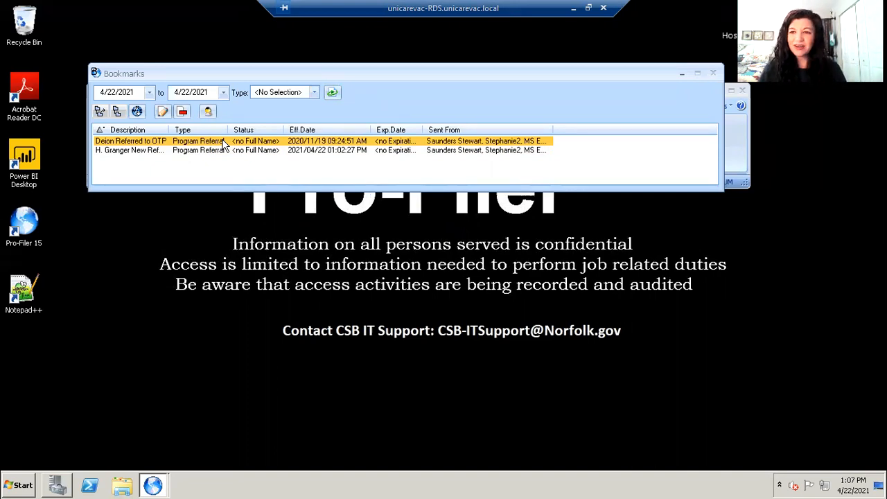
Step: Fit the Description column to the full bookmark names and open the client's new OTP referral from its bookmark
double_click(169, 129)
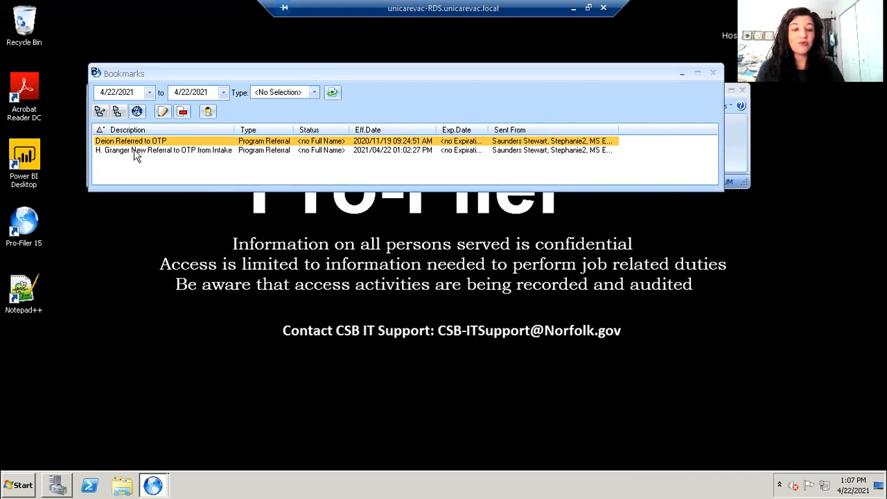
double_click(134, 149)
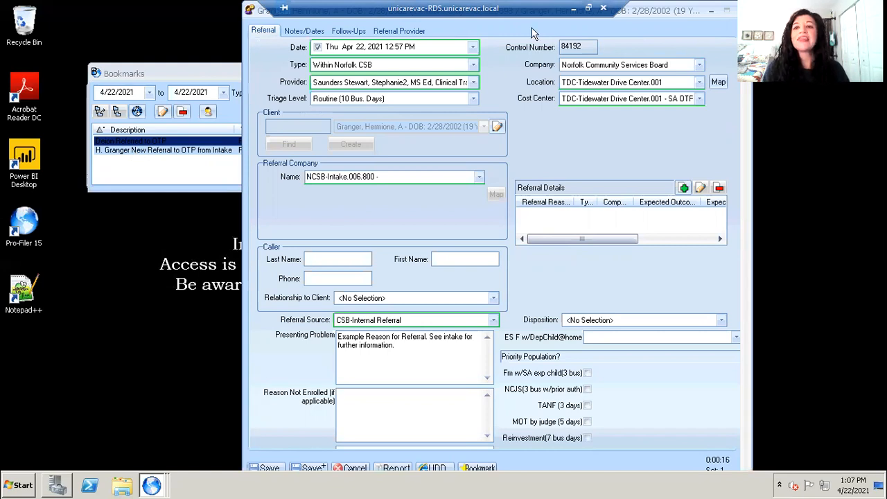
left_click_drag(644, 10, 653, 47)
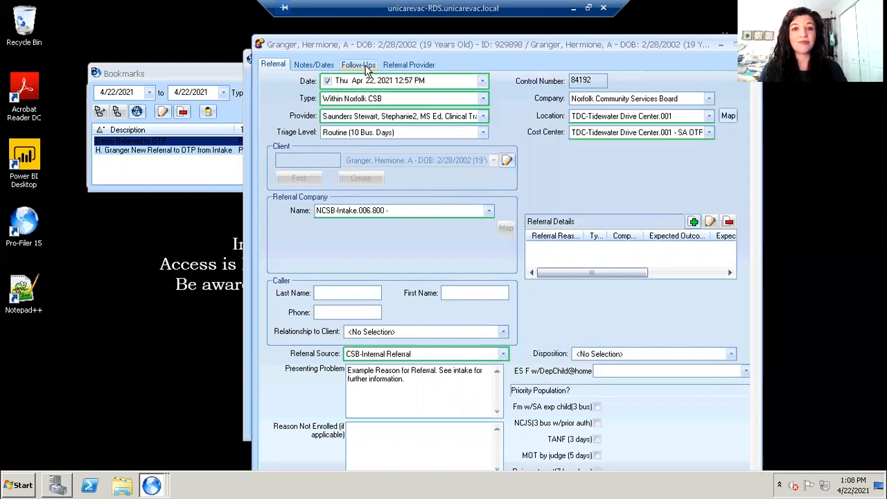
Step: Add a follow-up to the referral with start and end dates of Apr 22, 2021 01:08 PM and type Phone Contact
left_click(367, 70)
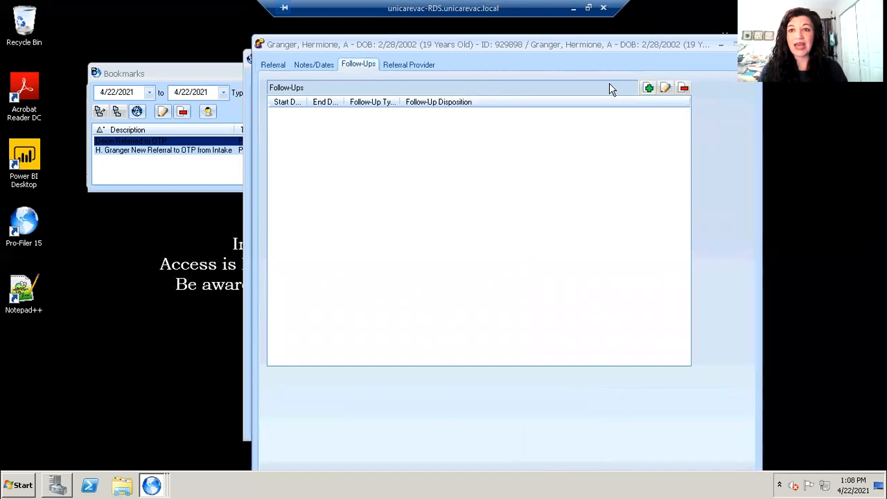
left_click(648, 88)
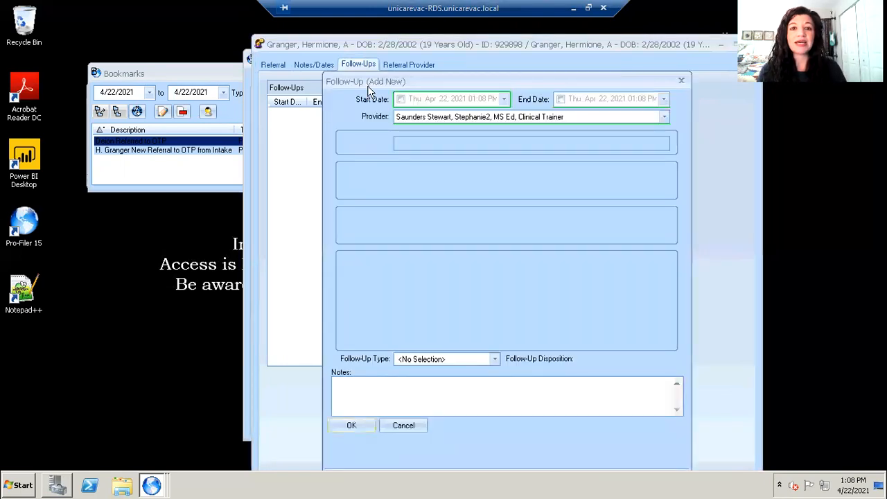
left_click(401, 99)
left_click(560, 99)
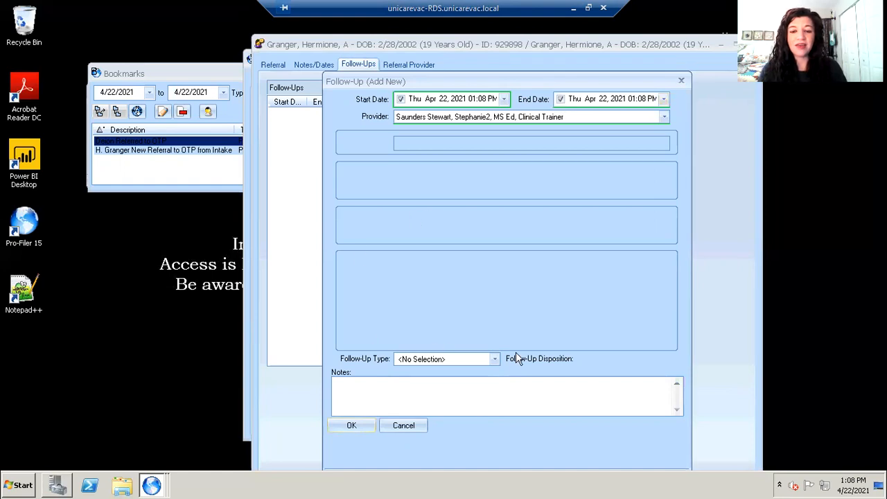
left_click(495, 359)
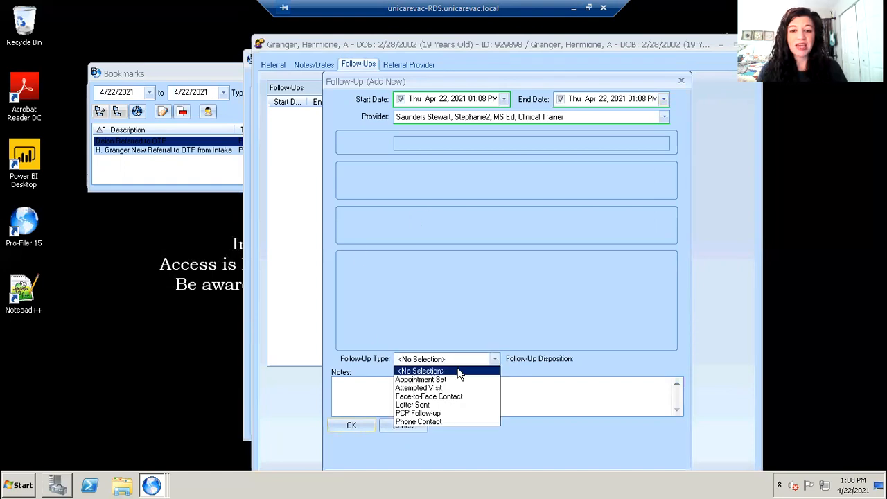
left_click(450, 421)
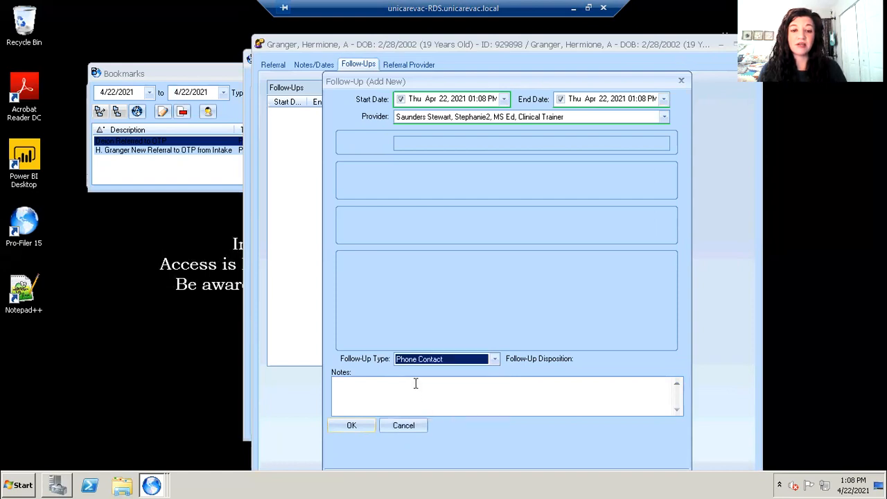
Step: Enter the follow-up note "Called and left voicemail requesting return call to set up enrollment to program."
left_click(416, 383)
type("Called and lef")
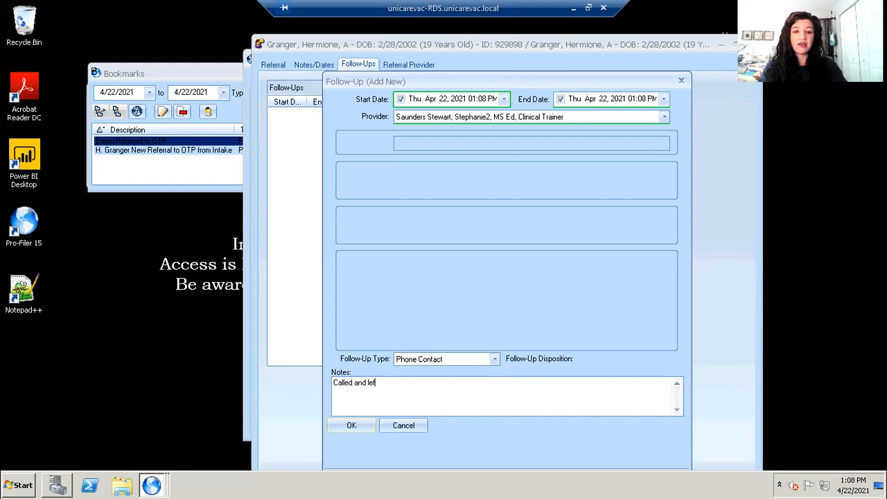
type("t voicema")
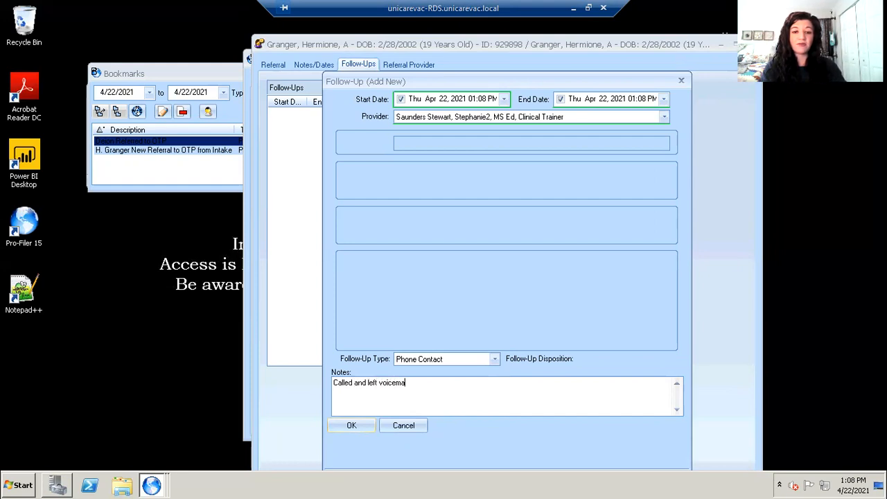
type("il request")
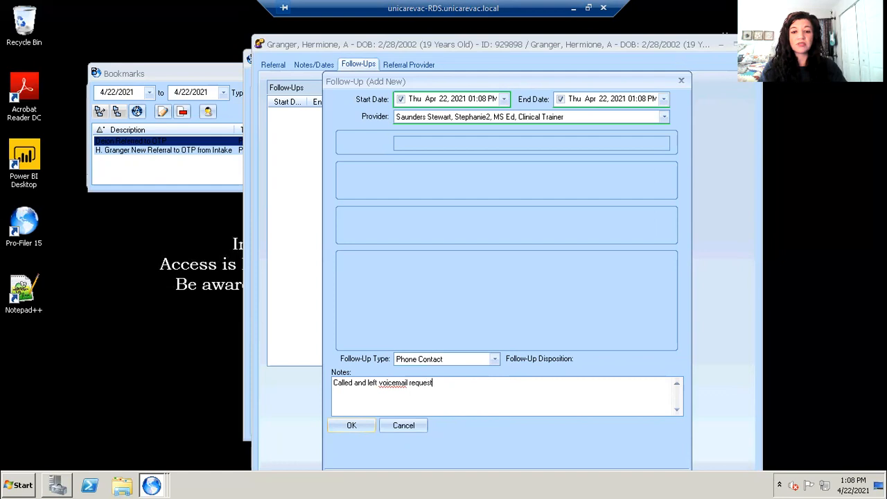
type("ing return")
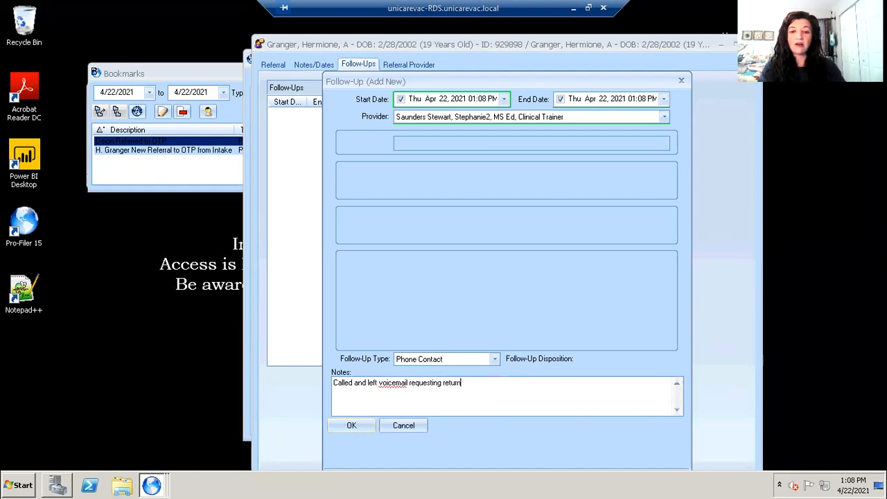
type(" call to ")
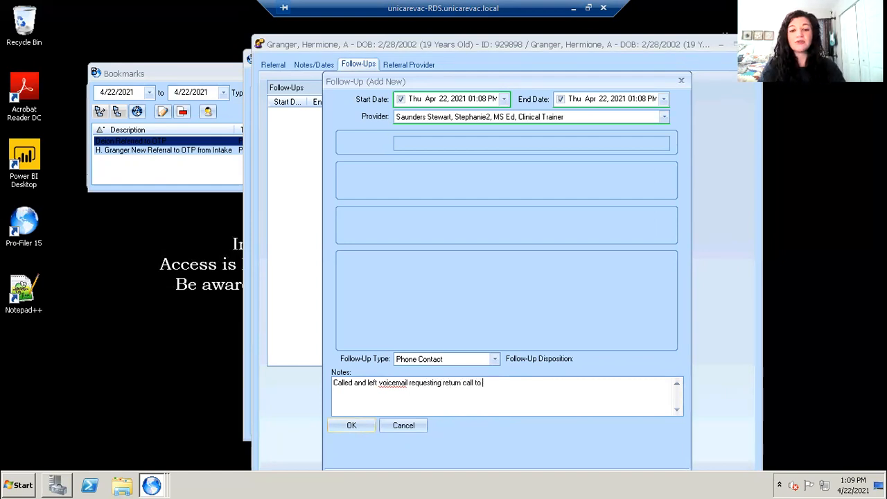
type("set up ")
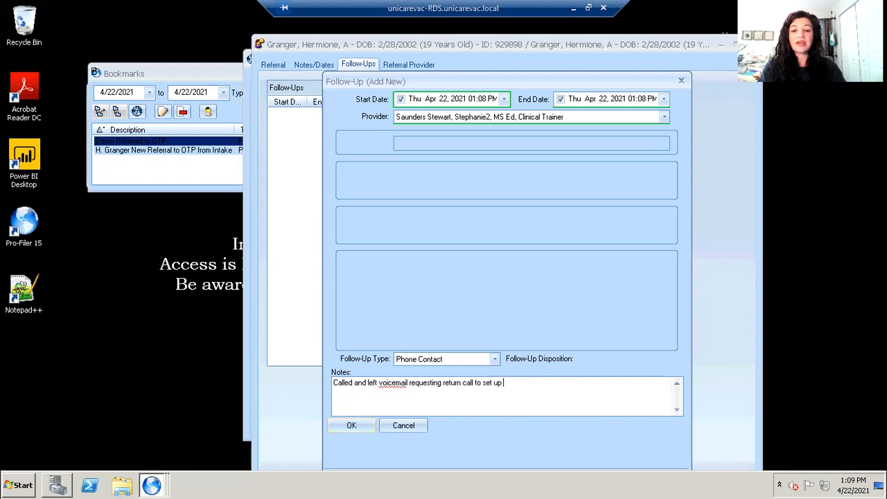
type("enrollment")
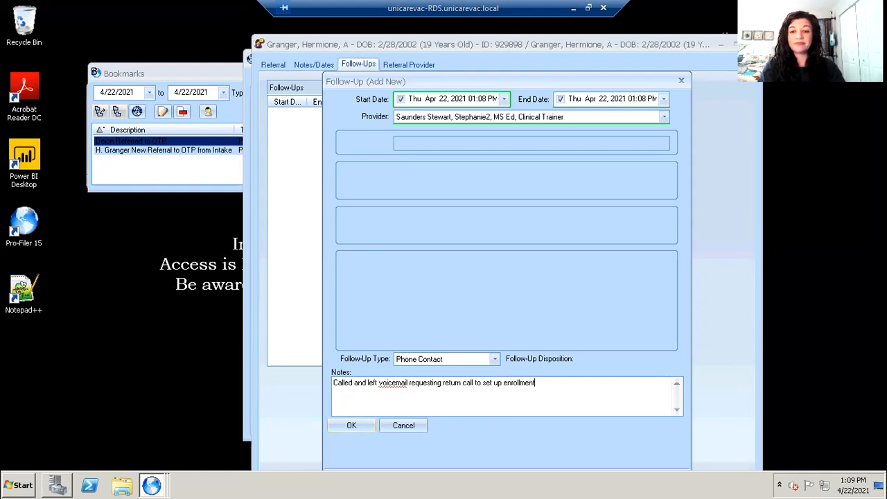
type(" to program.")
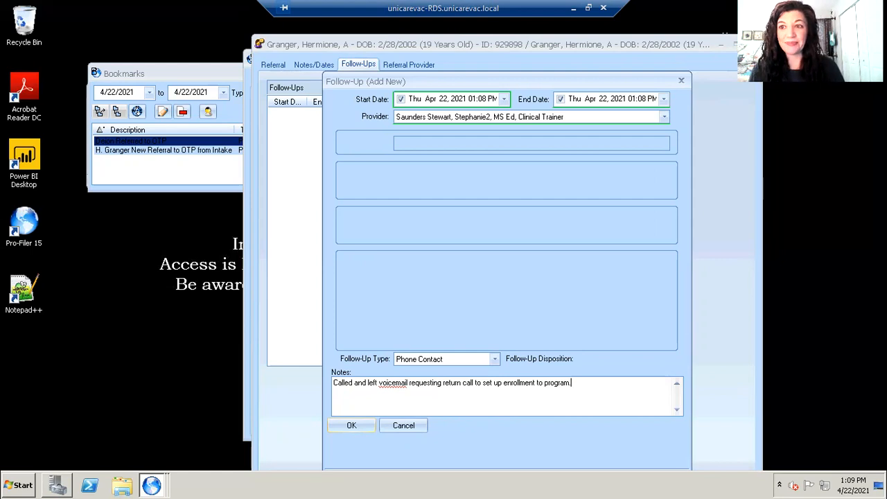
Step: Accept the new follow-up entry and save the referral
left_click(349, 427)
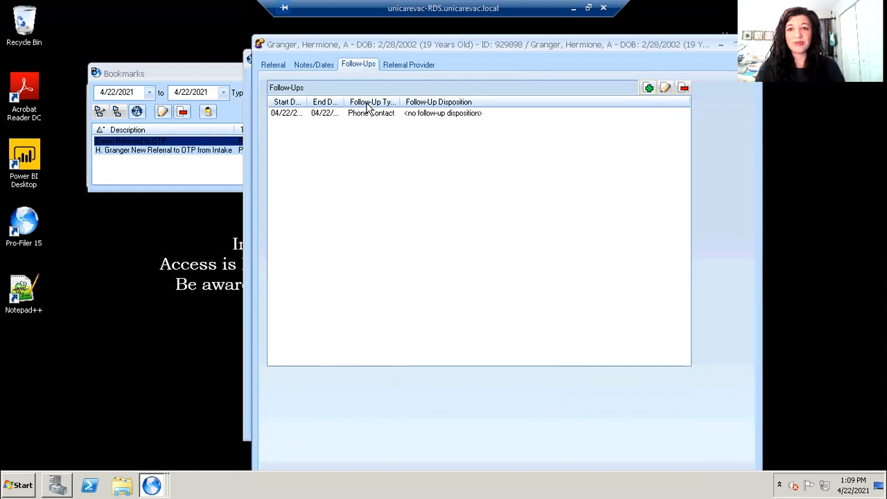
left_click_drag(603, 44, 612, 11)
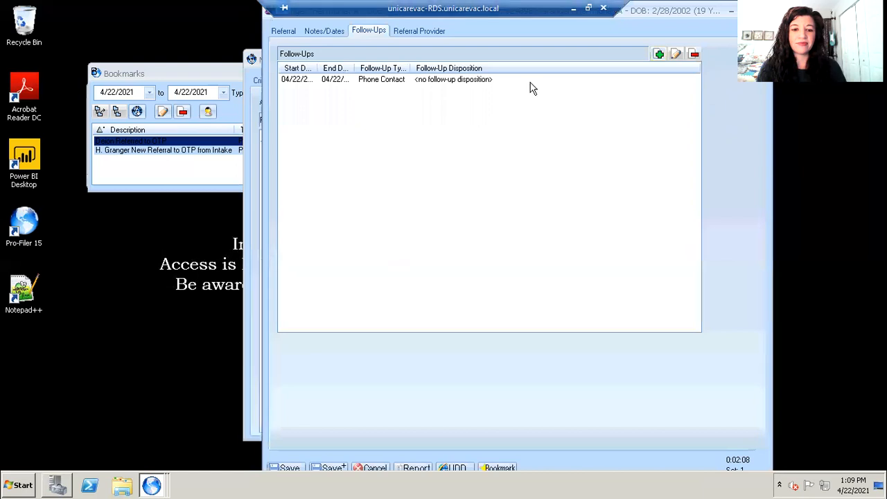
left_click(289, 470)
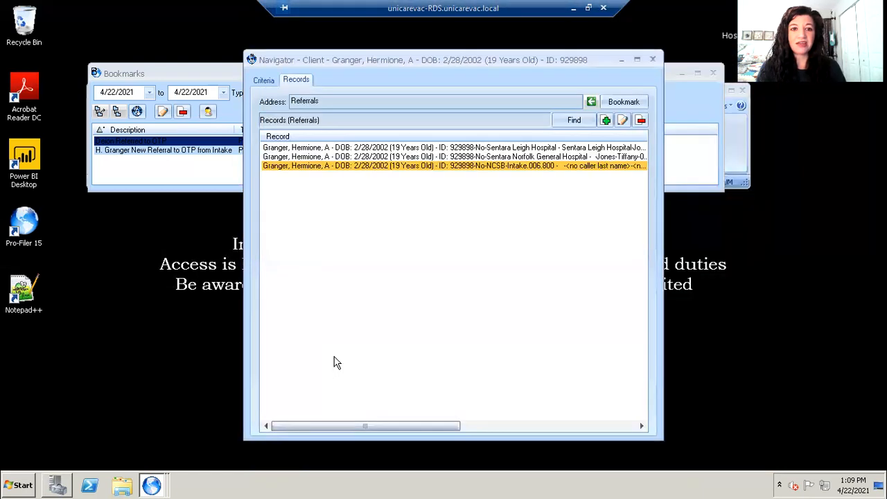
Step: Delete the older OTP referral bookmark, effective 2020/11/19, from the bookmark list
left_click(196, 182)
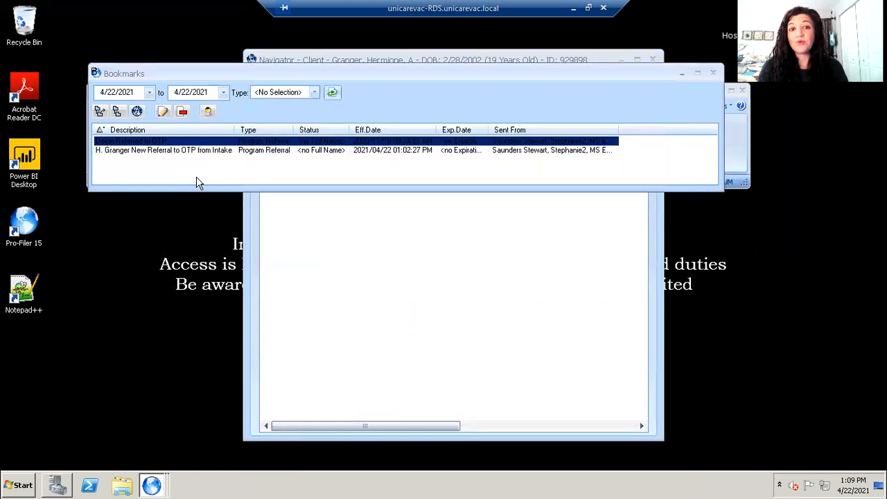
left_click(244, 141)
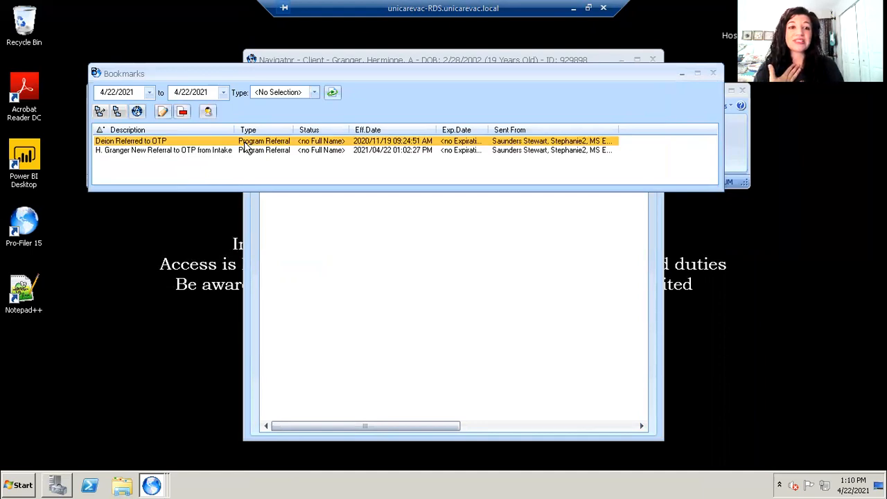
left_click(182, 112)
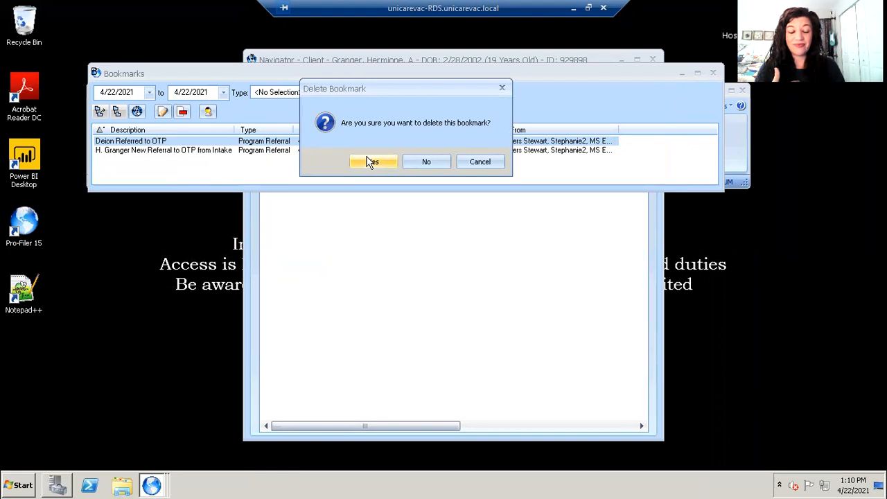
left_click(370, 165)
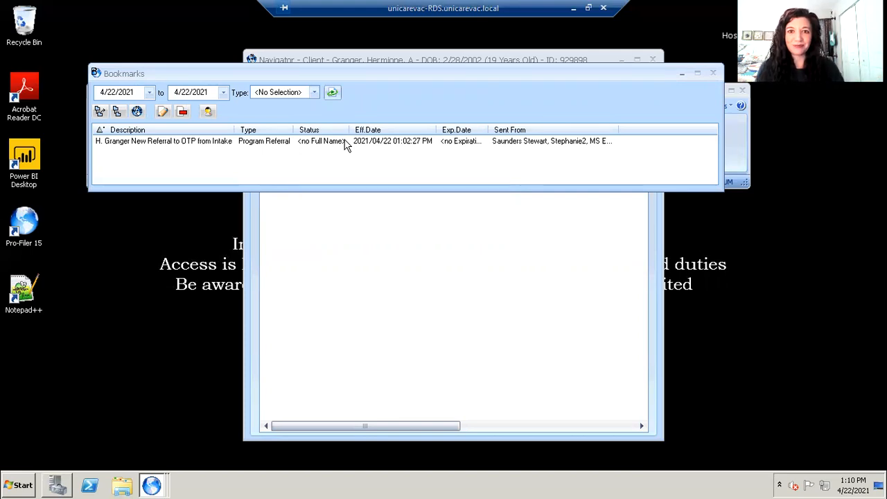
Step: Open the client's record from the remaining OTP referral bookmark and display its Navigator criteria
double_click(345, 144)
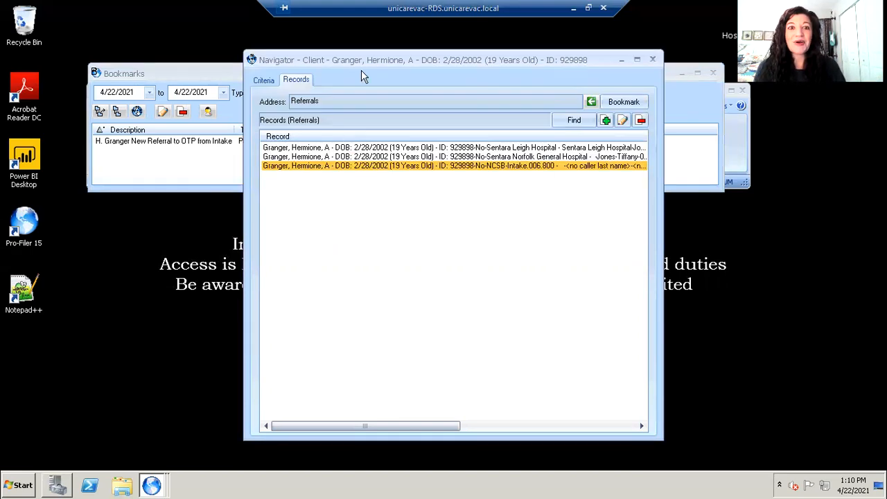
left_click(264, 81)
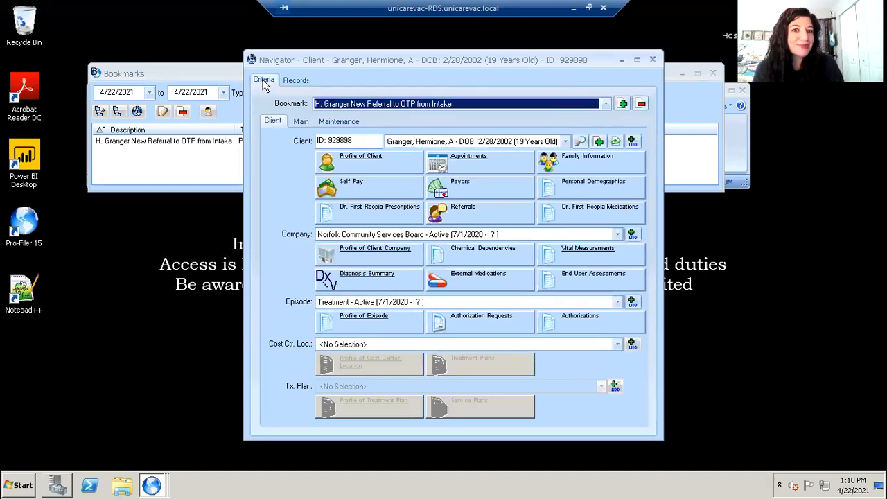